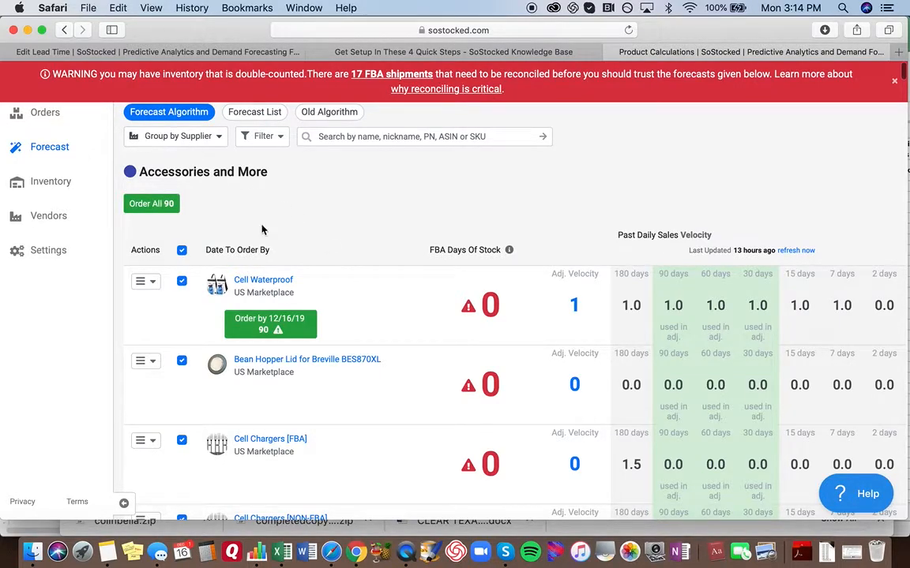
# - Group the forecast products by warehouse
pyautogui.click(179, 139)
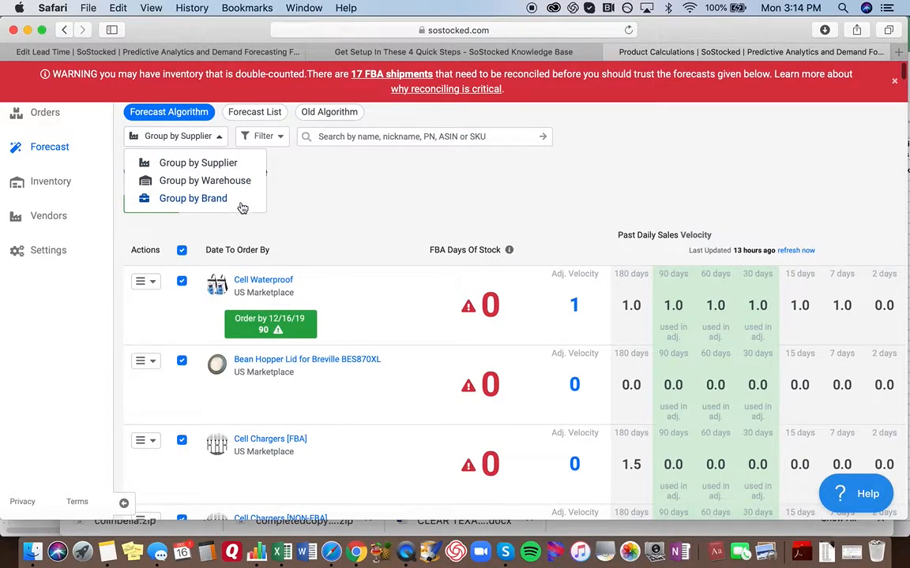
pyautogui.click(284, 194)
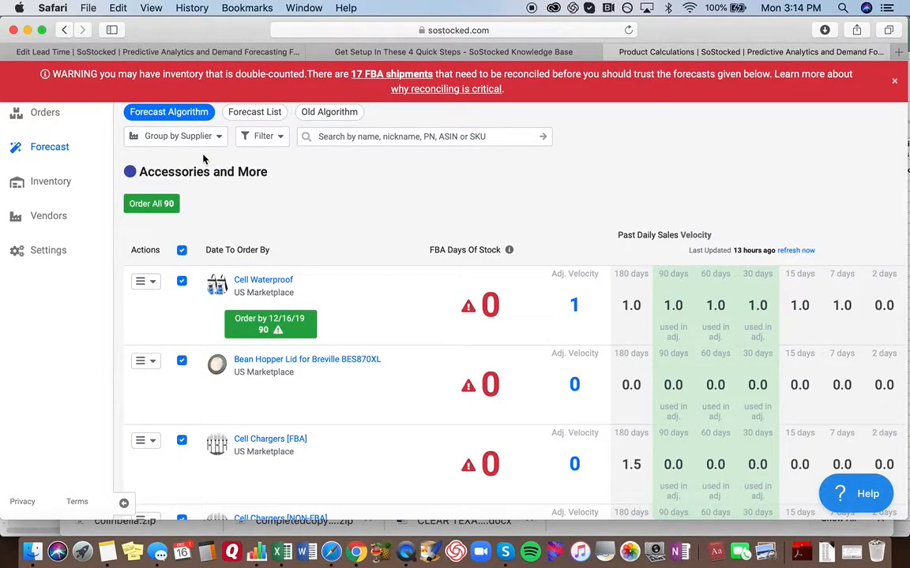
pyautogui.scroll(-1, 207, 152)
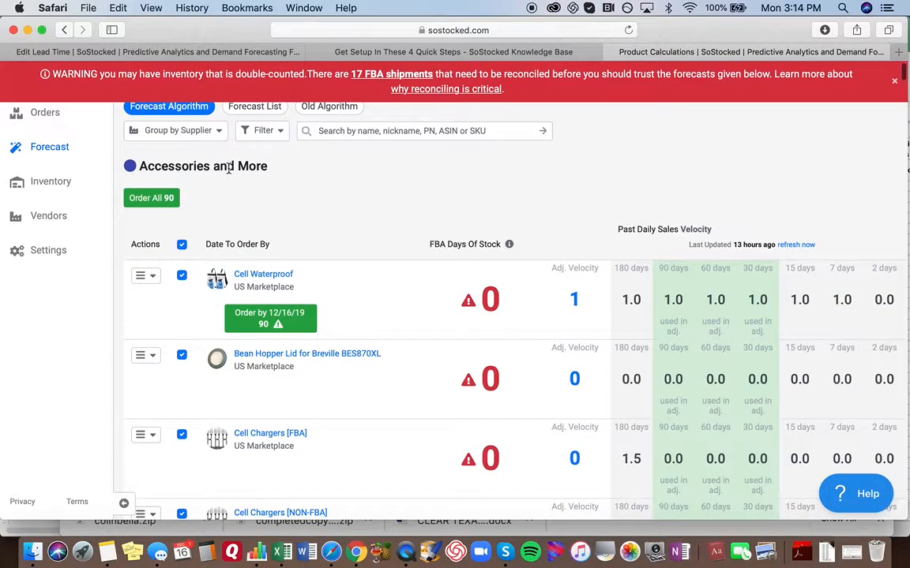
pyautogui.click(199, 140)
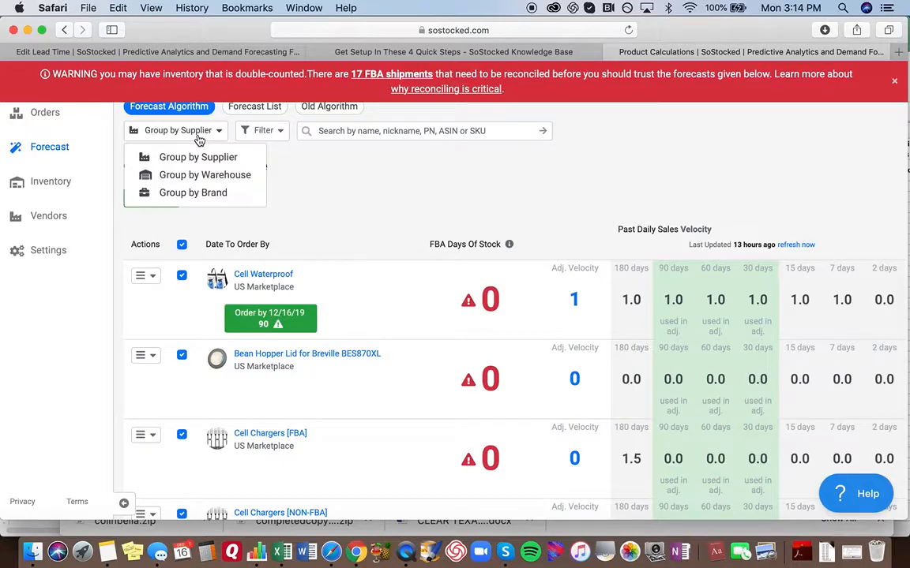
pyautogui.click(194, 175)
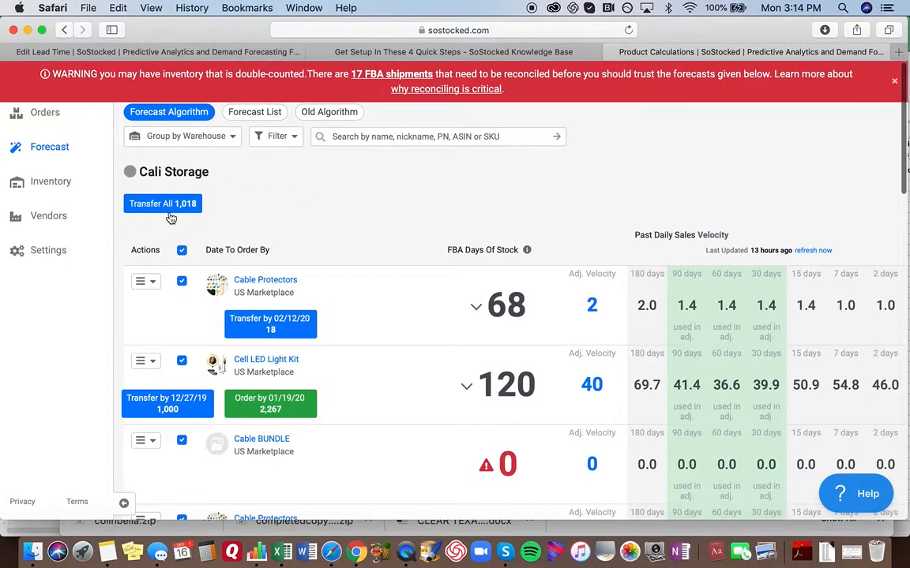
# - Switch the forecast grouping to supplier and back to warehouse to compare the two views
pyautogui.click(185, 142)
pyautogui.click(190, 163)
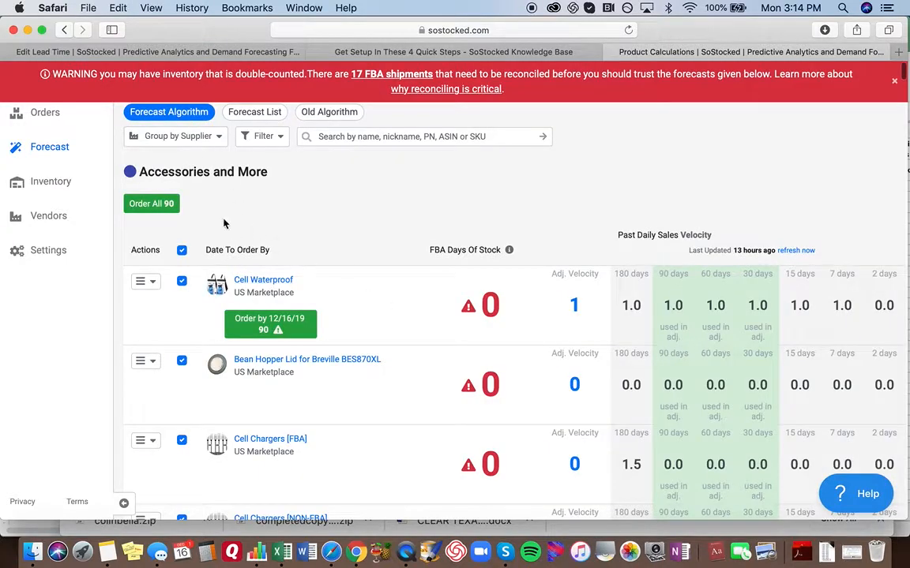
pyautogui.click(158, 136)
pyautogui.click(177, 181)
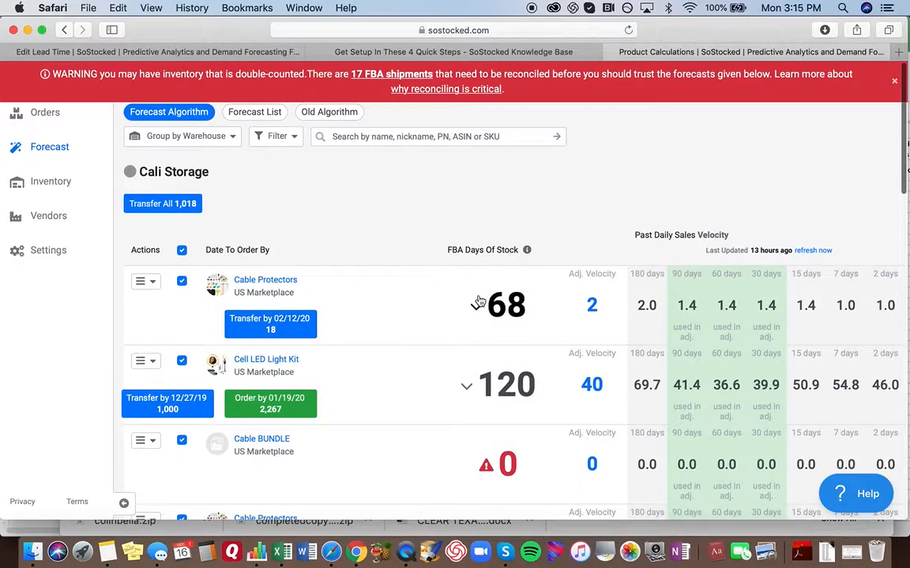
# - Include the 180-day average in the adjusted velocity of Cable Protectors in the US Marketplace
pyautogui.scroll(-3, 479, 302)
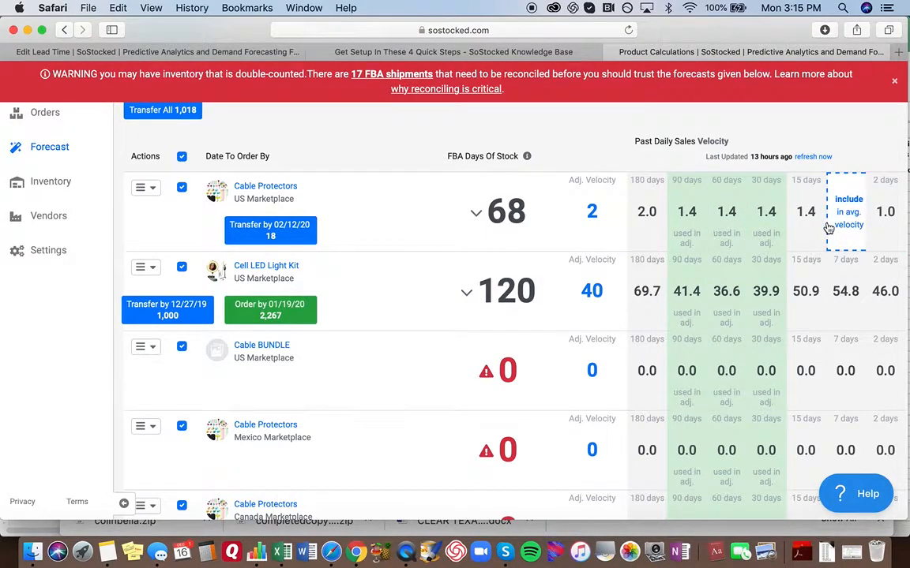
pyautogui.click(650, 235)
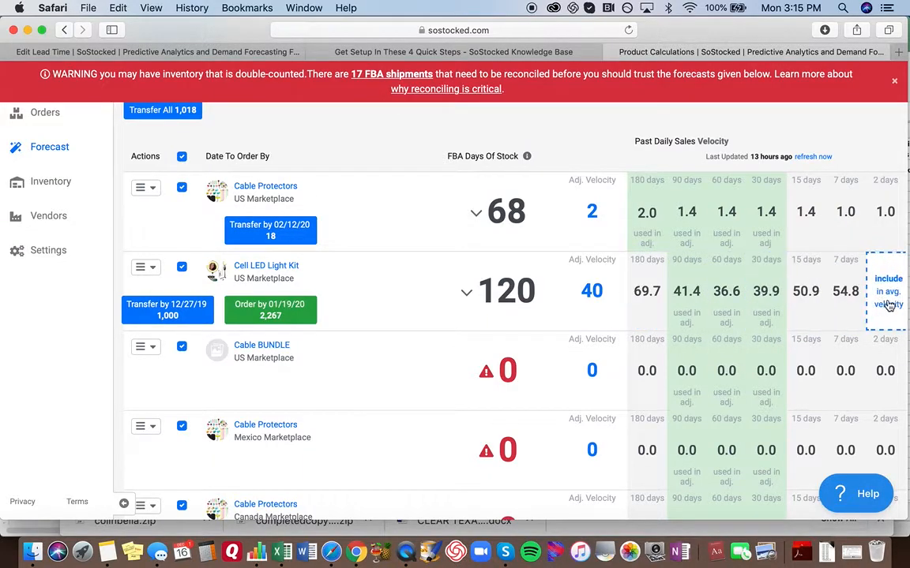
# - Try including the 2-day average in the Cell LED Light Kit's adjusted velocity and remove it again
pyautogui.click(890, 304)
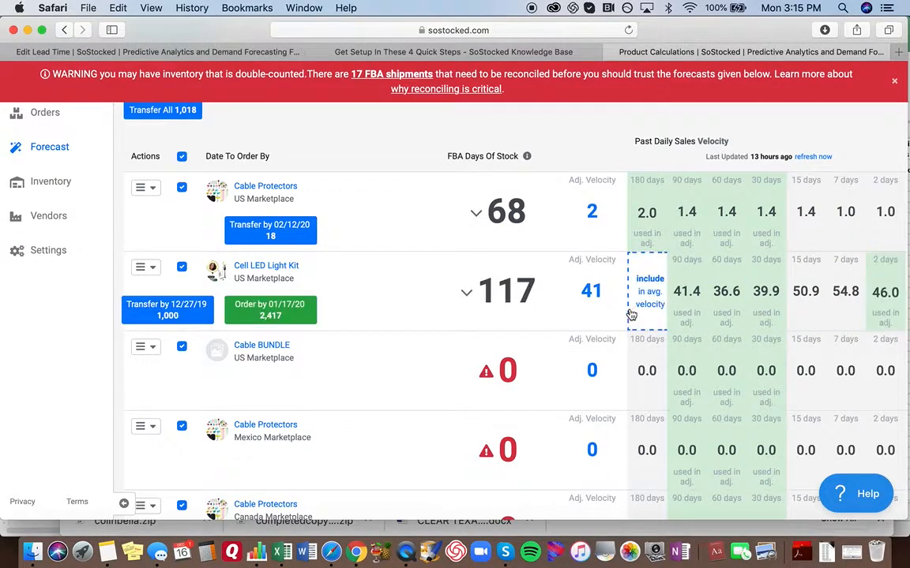
pyautogui.click(888, 311)
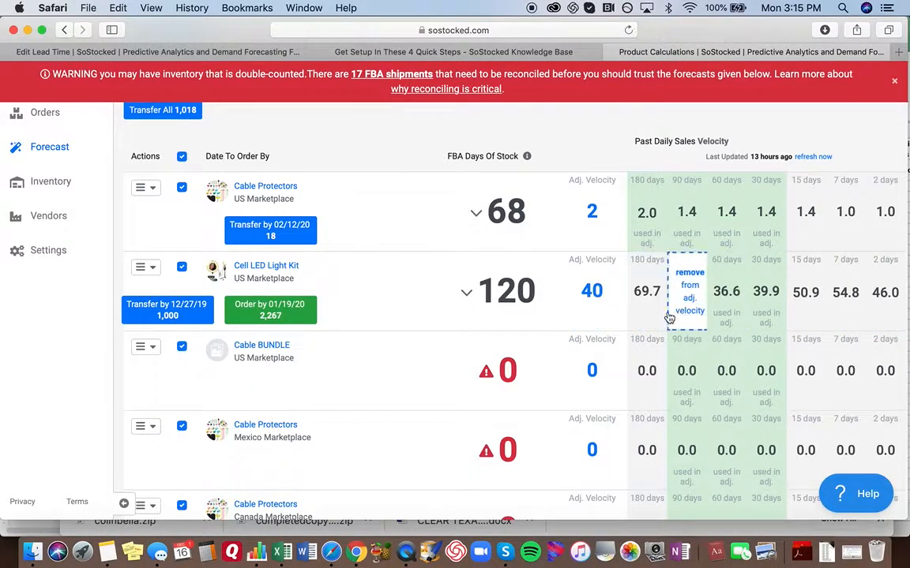
pyautogui.click(886, 304)
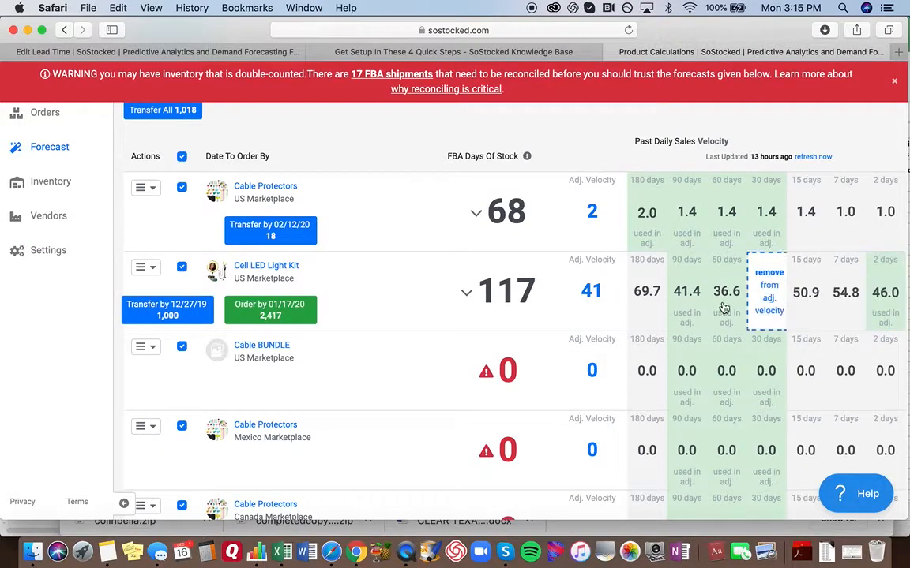
pyautogui.click(886, 310)
# - Include the 180-day average in the Cell LED Light Kit's adjusted velocity and view its average velocity calculation
pyautogui.click(653, 305)
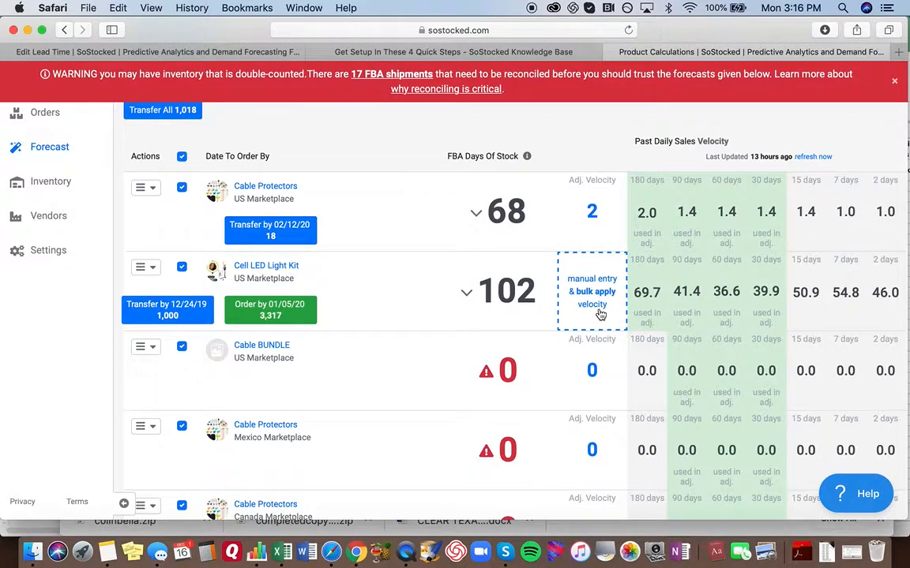
pyautogui.click(600, 314)
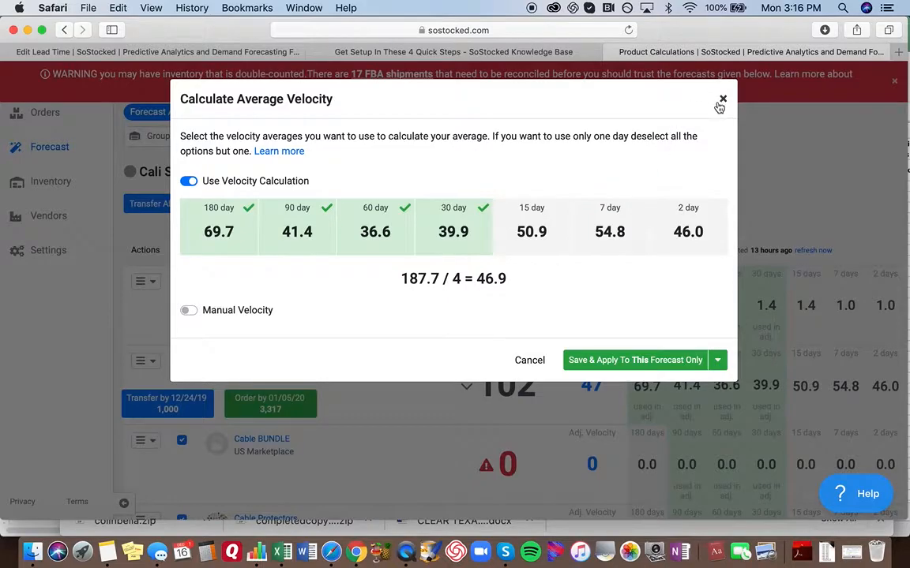
pyautogui.click(721, 98)
# - Add the 15-day average to the Cable Protectors velocity calculation and save it to all forecasts
pyautogui.click(598, 325)
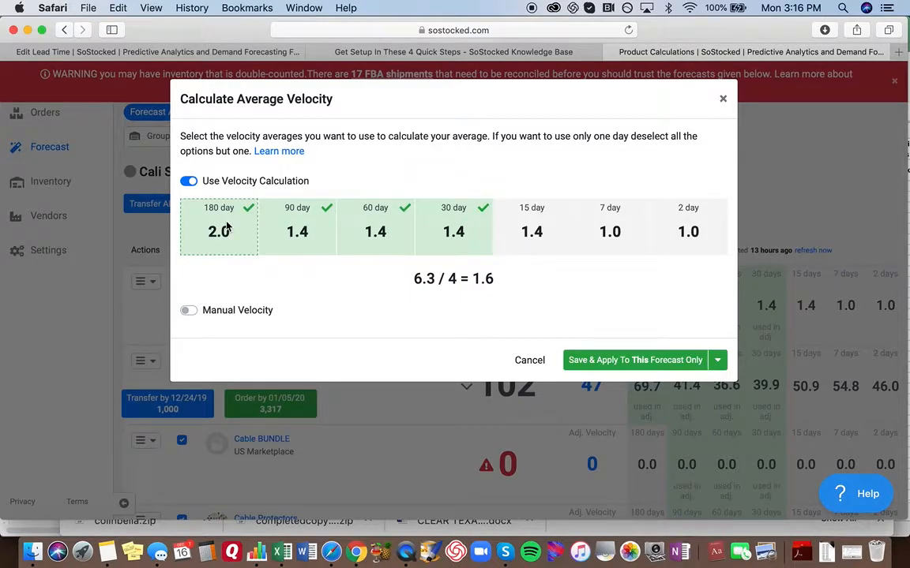
pyautogui.click(544, 226)
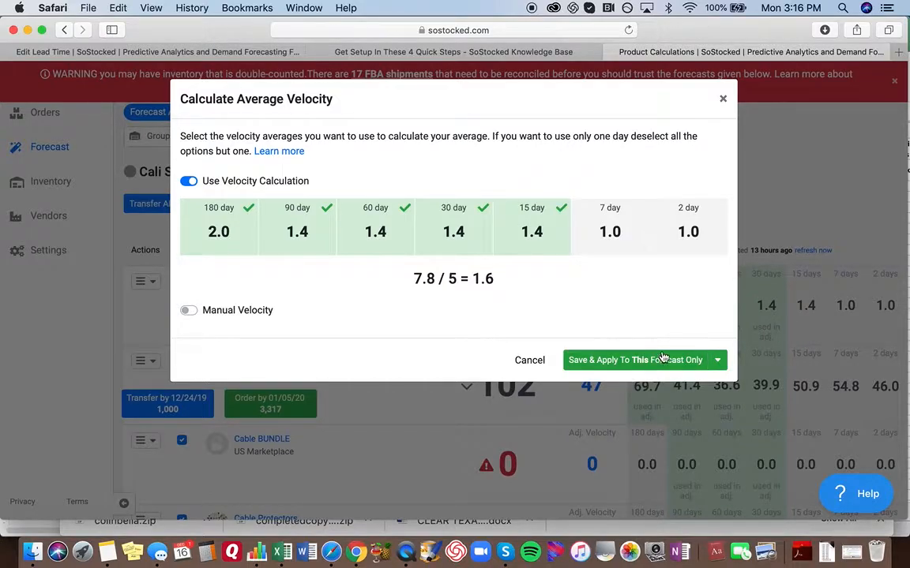
pyautogui.click(718, 362)
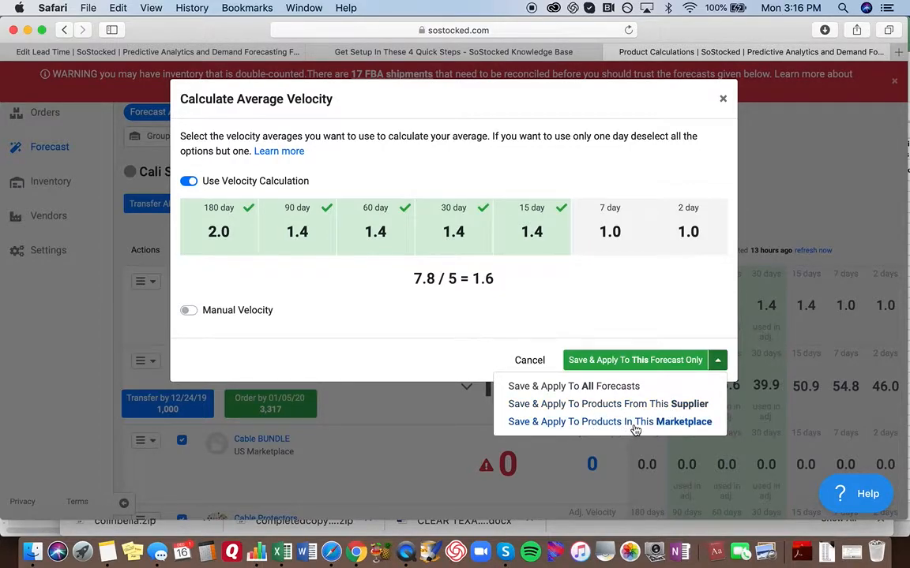
pyautogui.click(610, 392)
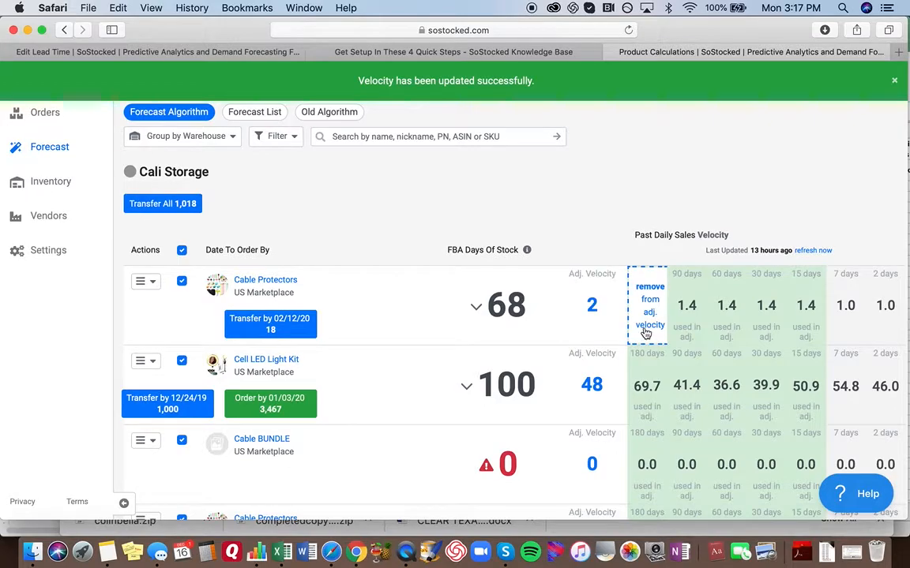
# - Remove the 180-day average from the Cell LED Light Kit's adjusted velocity and include the 7-day average
pyautogui.scroll(-3, 645, 332)
pyautogui.scroll(2, 643, 332)
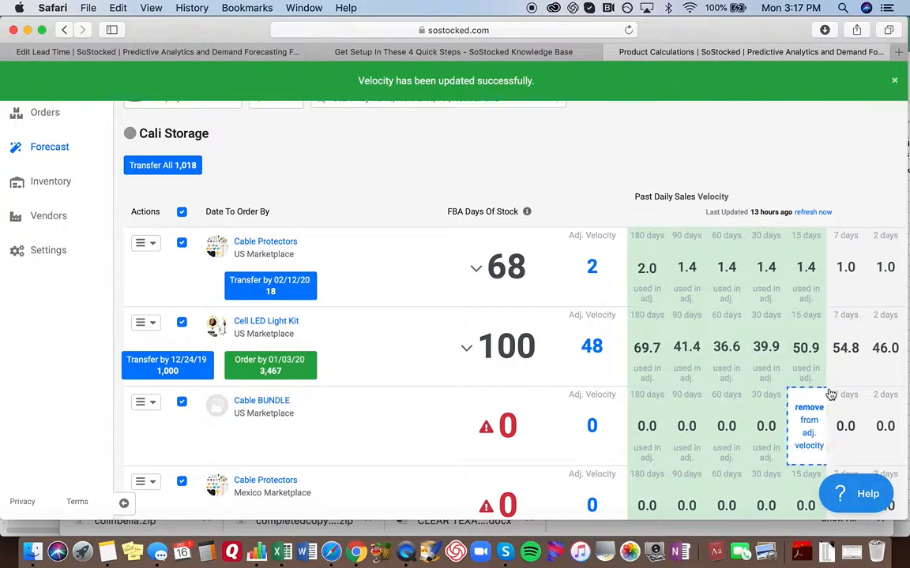
pyautogui.click(649, 360)
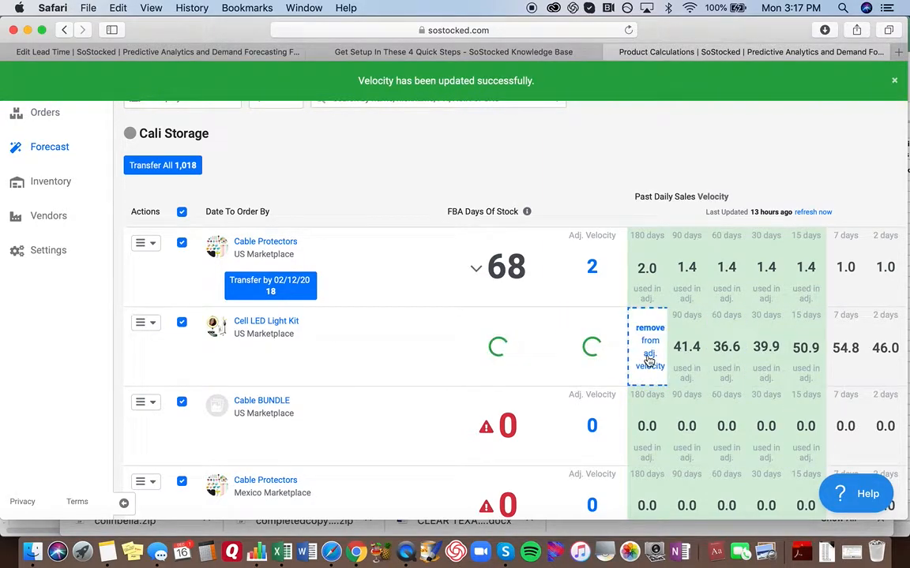
pyautogui.click(847, 363)
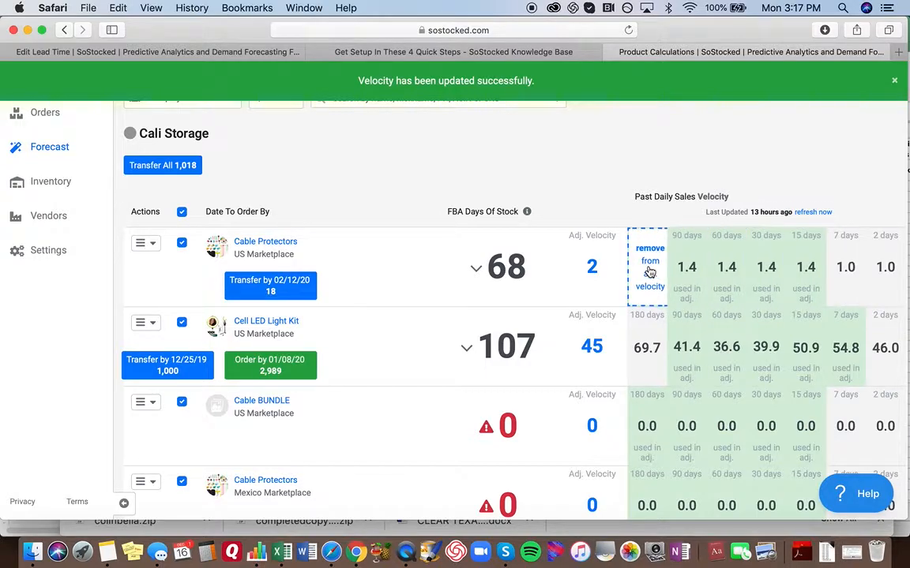
# - Expand the Cell LED Light Kit's forecast details and view the stage breakdown of its default lead time
pyautogui.scroll(-4, 650, 268)
pyautogui.scroll(3, 659, 383)
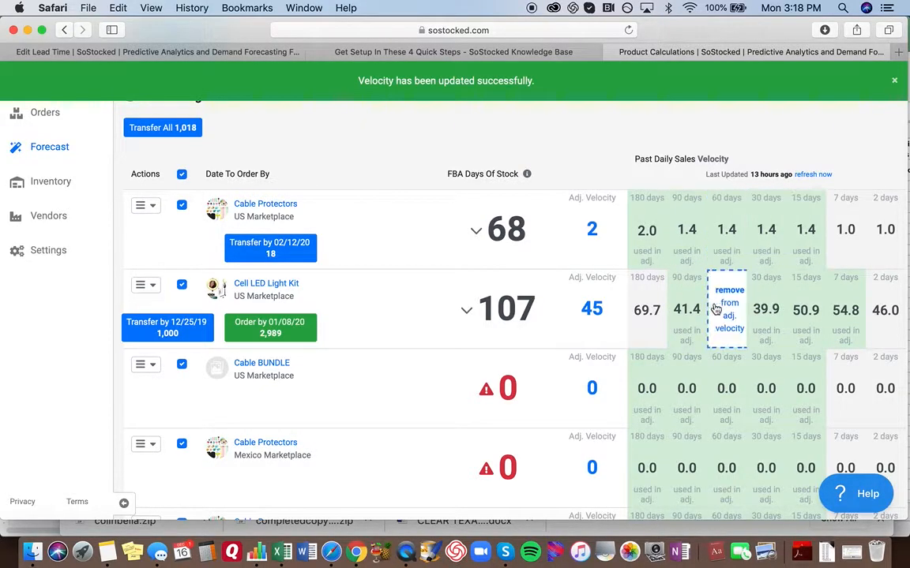
pyautogui.click(469, 327)
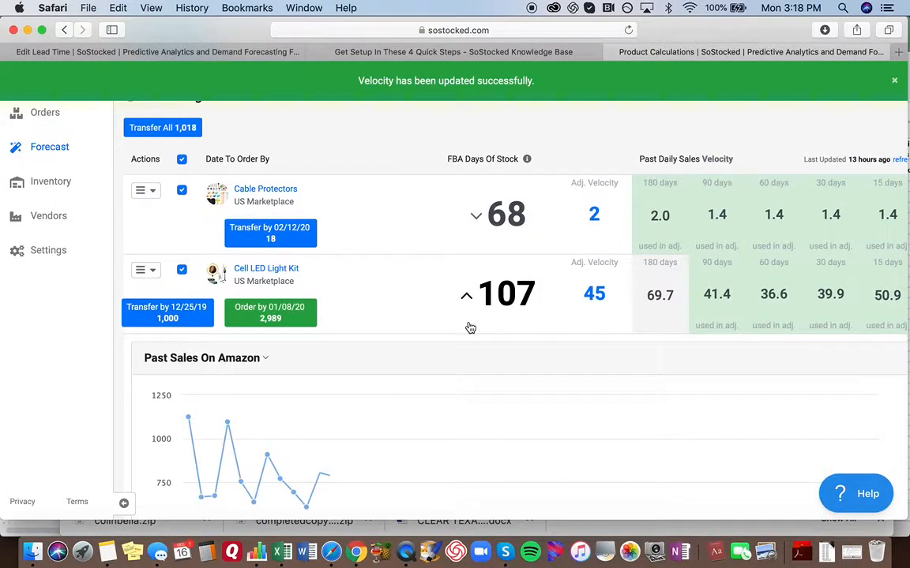
pyautogui.scroll(-10, 404, 340)
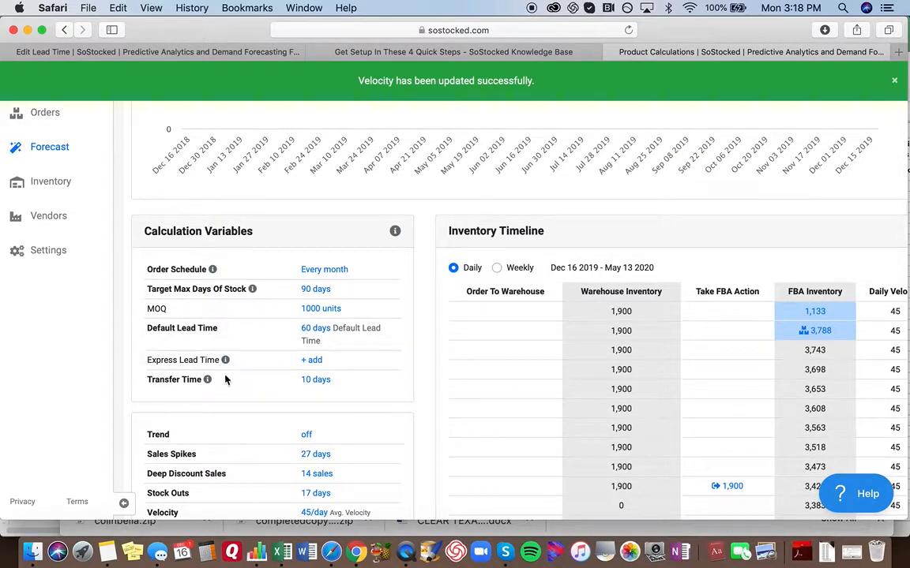
pyautogui.click(314, 335)
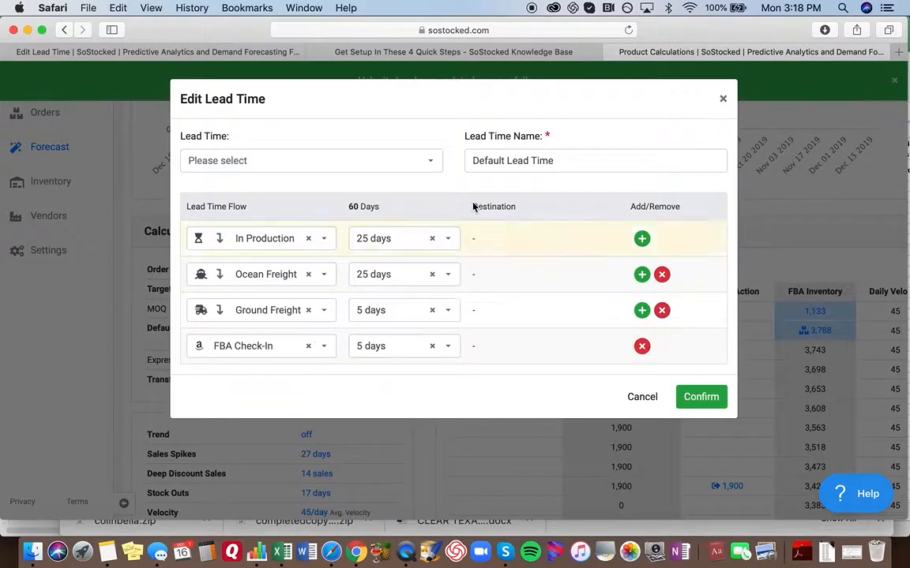
pyautogui.click(722, 97)
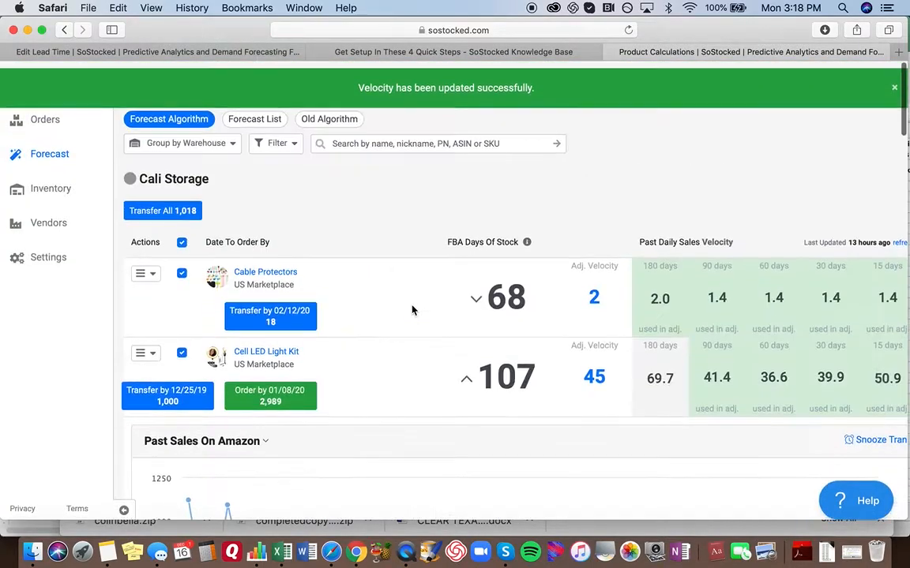
# - Try the saved "42 days - Test Lead Time" as the Cell LED Light Kit's default lead time, then discard it
pyautogui.scroll(-10, 240, 189)
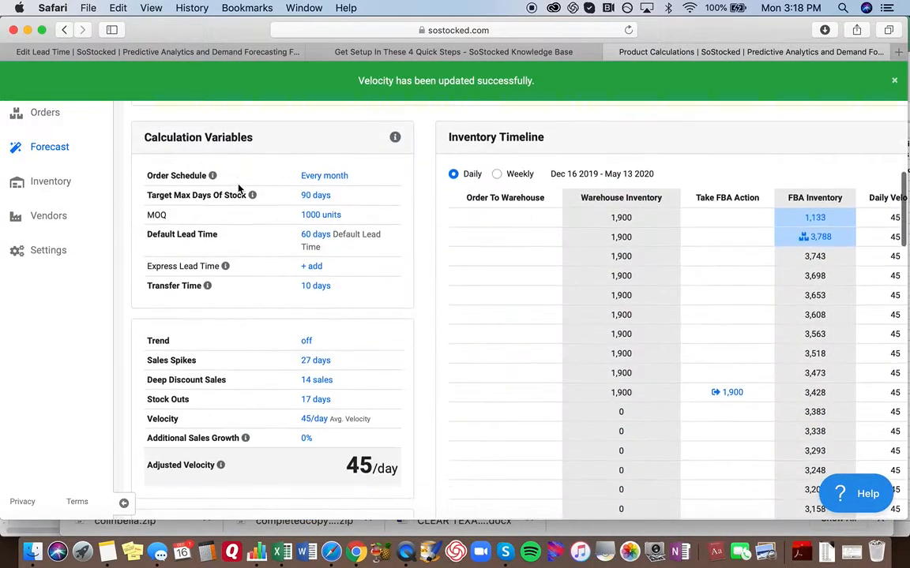
pyautogui.scroll(-4, 308, 324)
pyautogui.scroll(2, 307, 327)
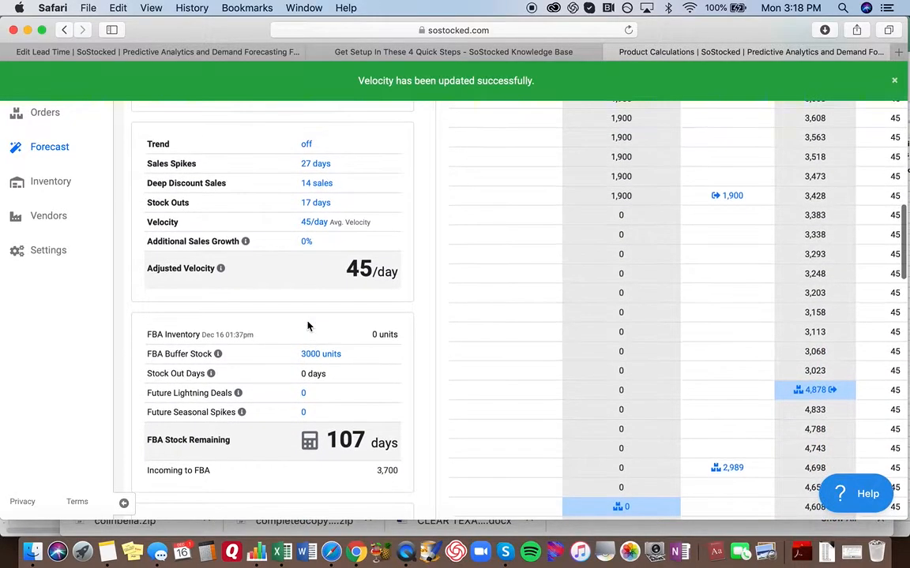
pyautogui.scroll(4, 308, 325)
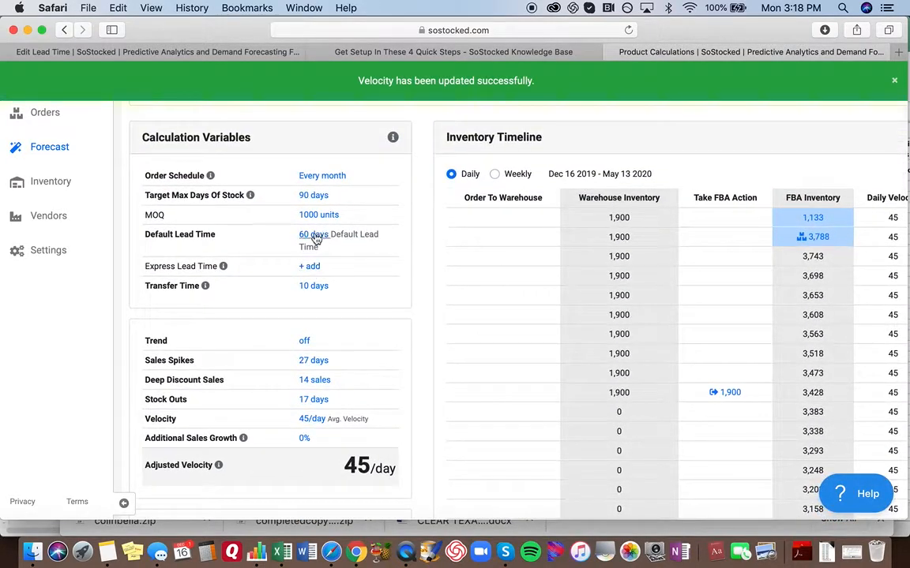
pyautogui.click(315, 235)
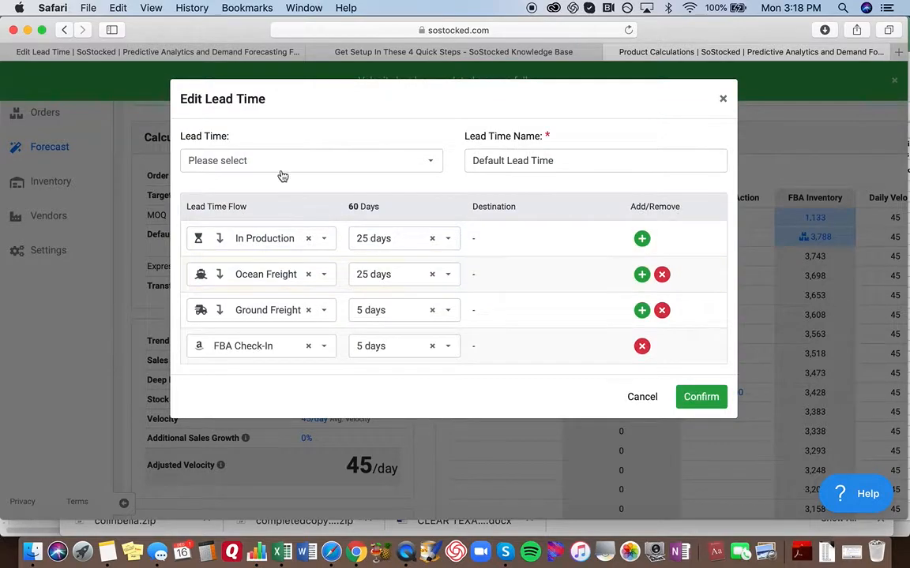
pyautogui.click(251, 154)
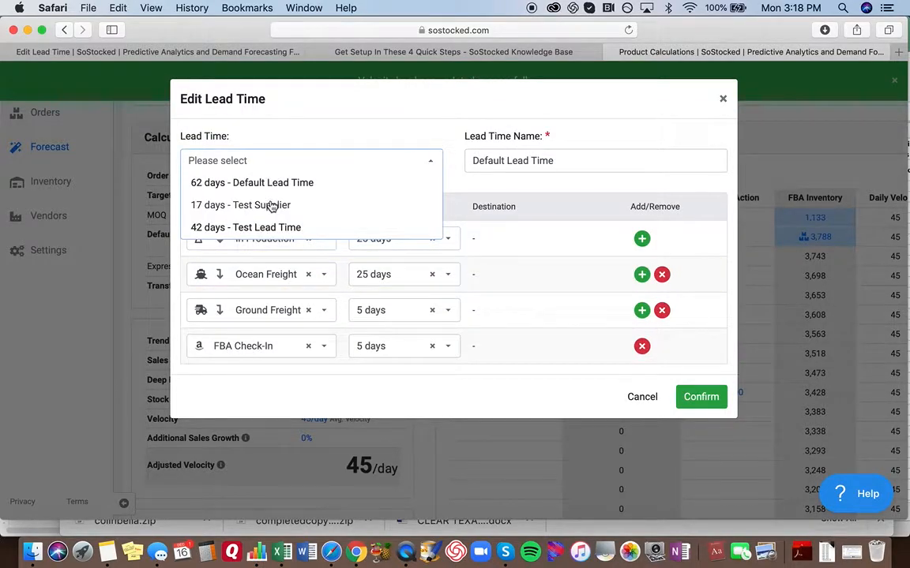
pyautogui.click(227, 229)
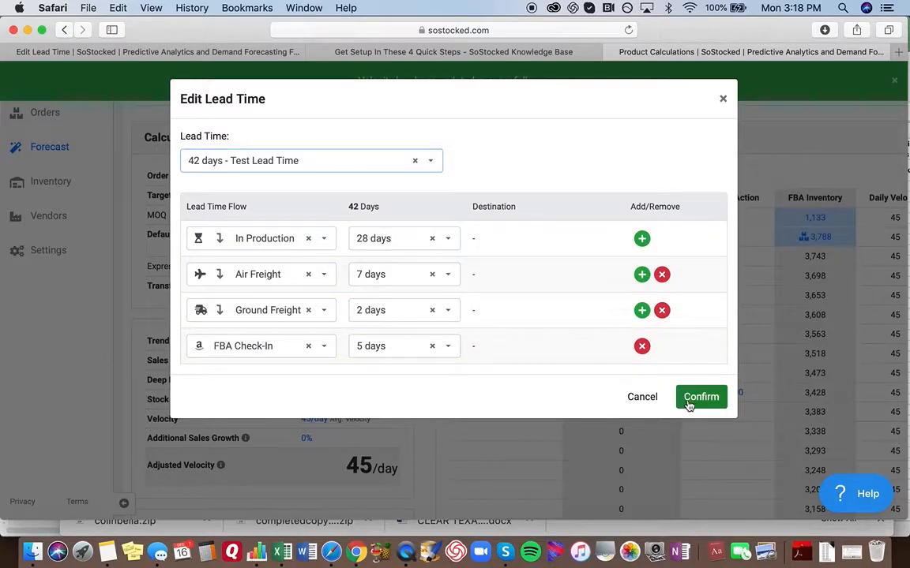
pyautogui.click(723, 101)
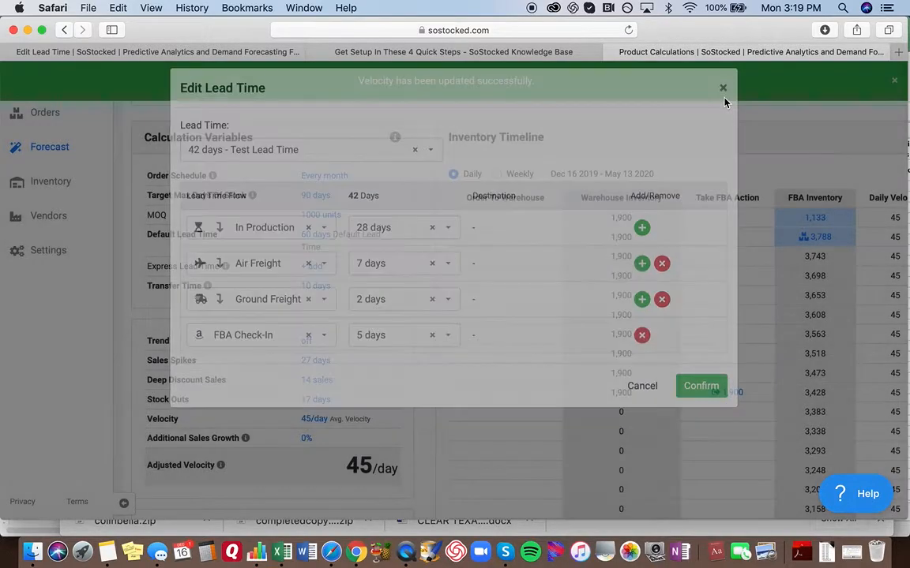
pyautogui.click(588, 191)
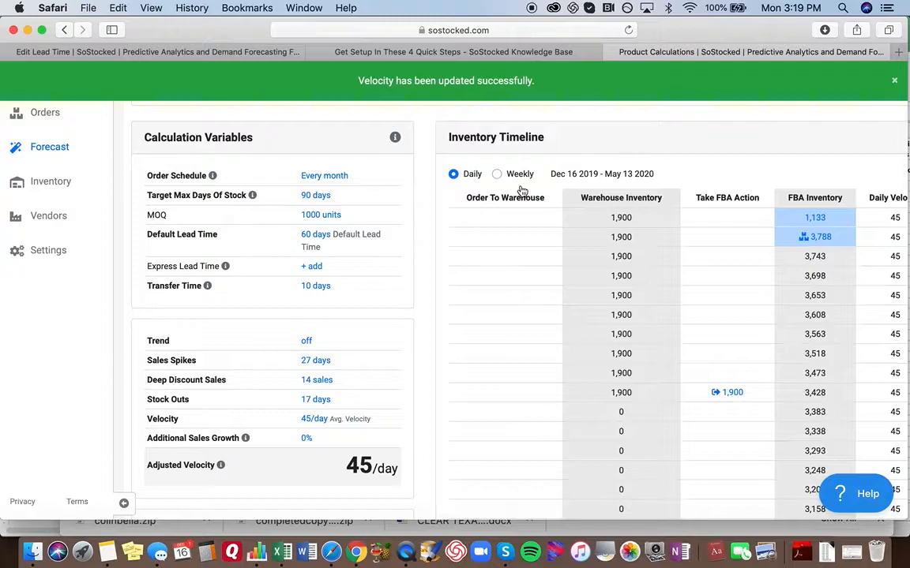
# - Set the Cell LED Light Kit's default lead time to the saved "17 days - Test Supplier" option
pyautogui.click(317, 236)
pyautogui.click(310, 160)
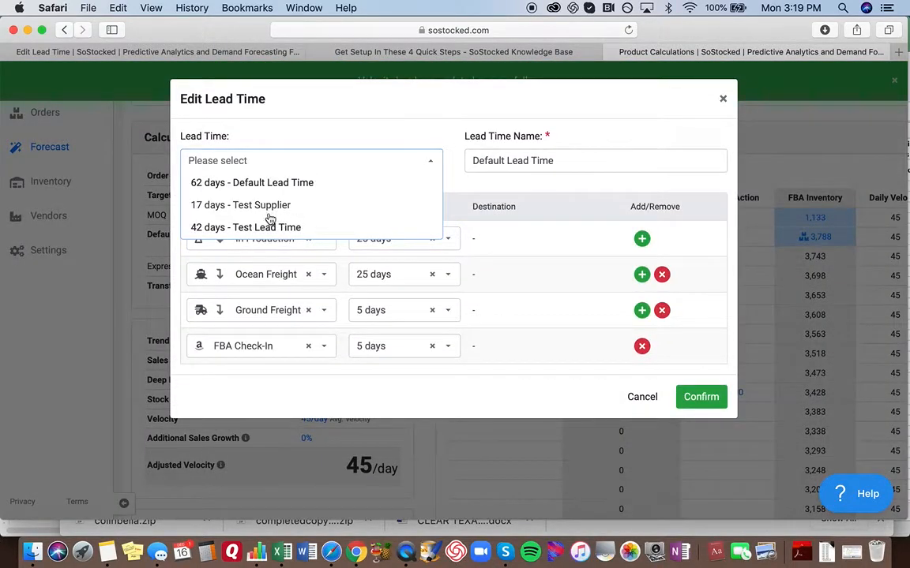
pyautogui.click(297, 204)
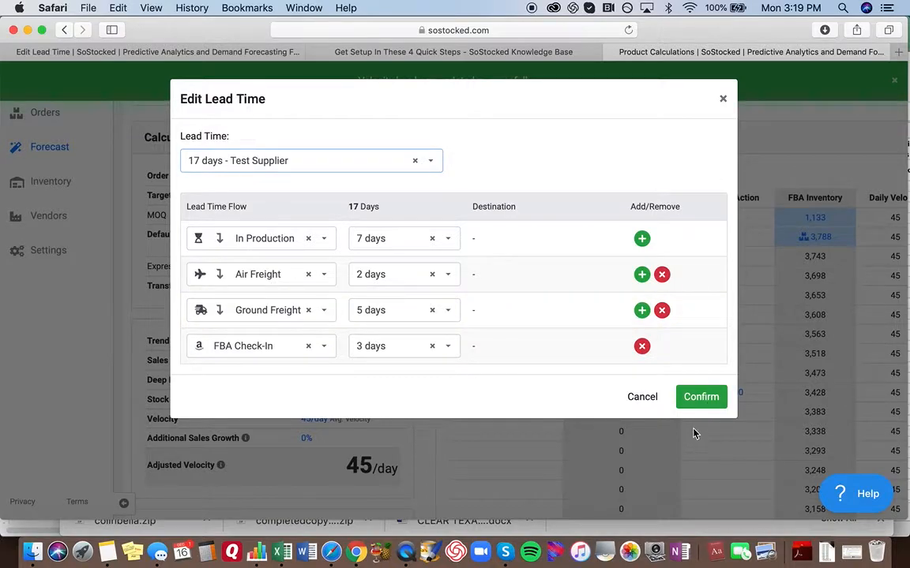
pyautogui.click(701, 397)
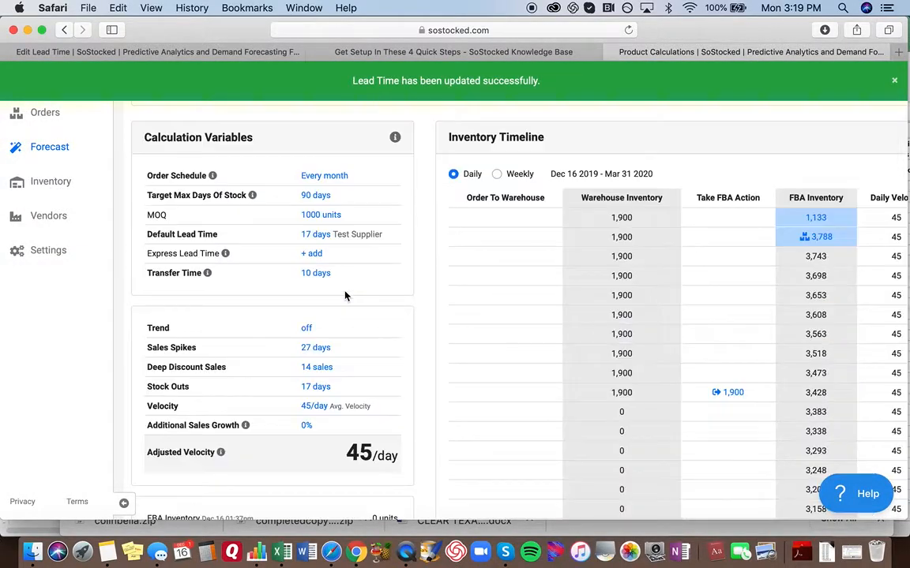
# - Collapse the Cell LED Light Kit's forecast details and check its transfer and order dates in the product list
pyautogui.scroll(1, 310, 257)
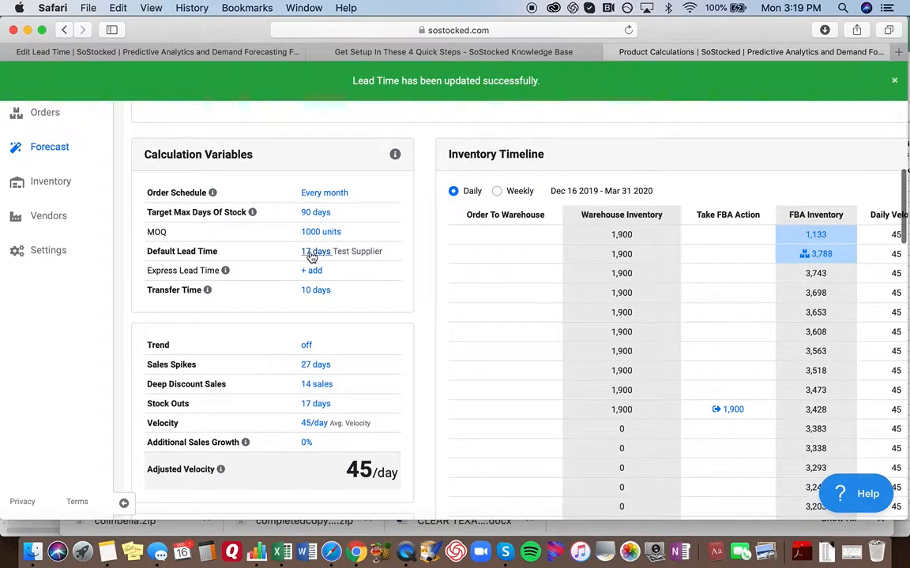
pyautogui.scroll(10, 312, 257)
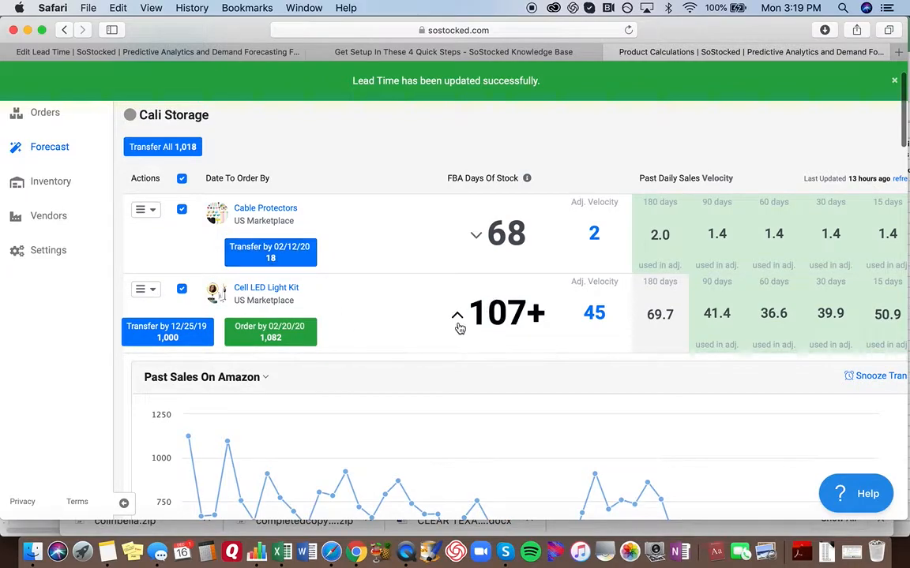
pyautogui.click(456, 319)
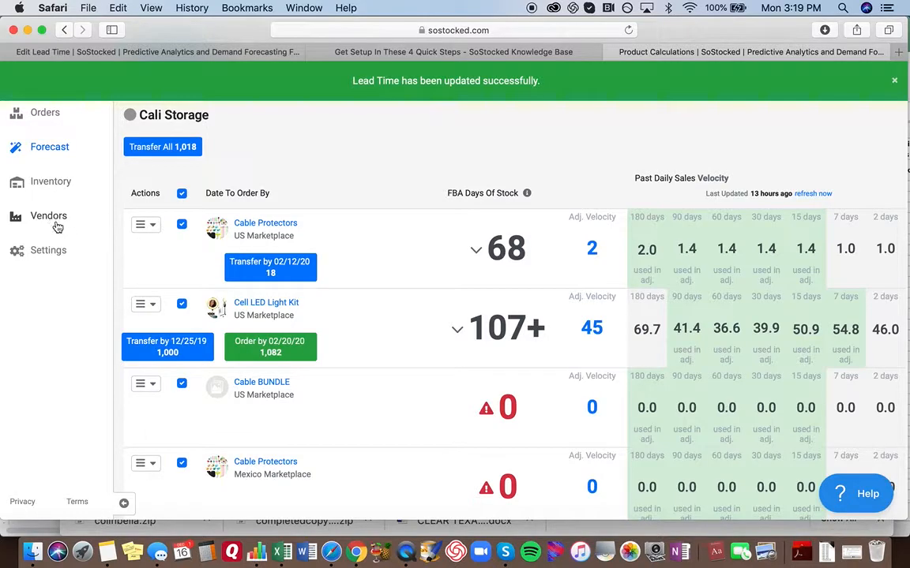
# - Expand the Cell LED Light Kit's details again and view the stage breakdown of its Test Supplier lead time
pyautogui.click(457, 330)
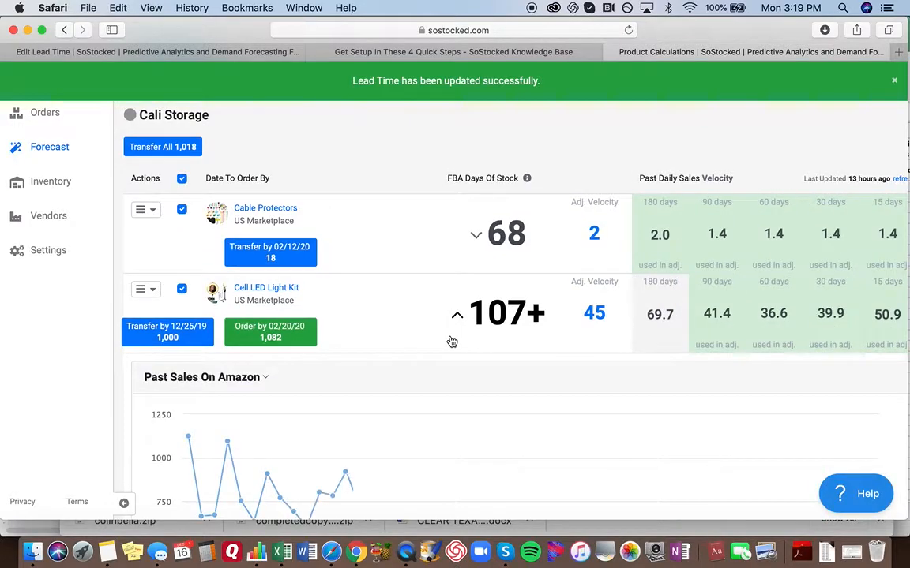
pyautogui.scroll(-10, 451, 341)
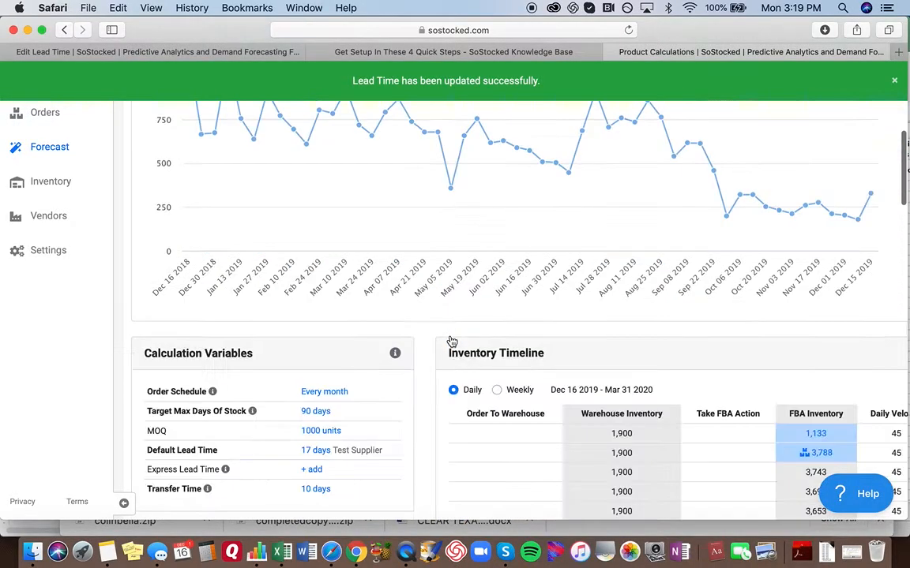
pyautogui.scroll(-2, 191, 395)
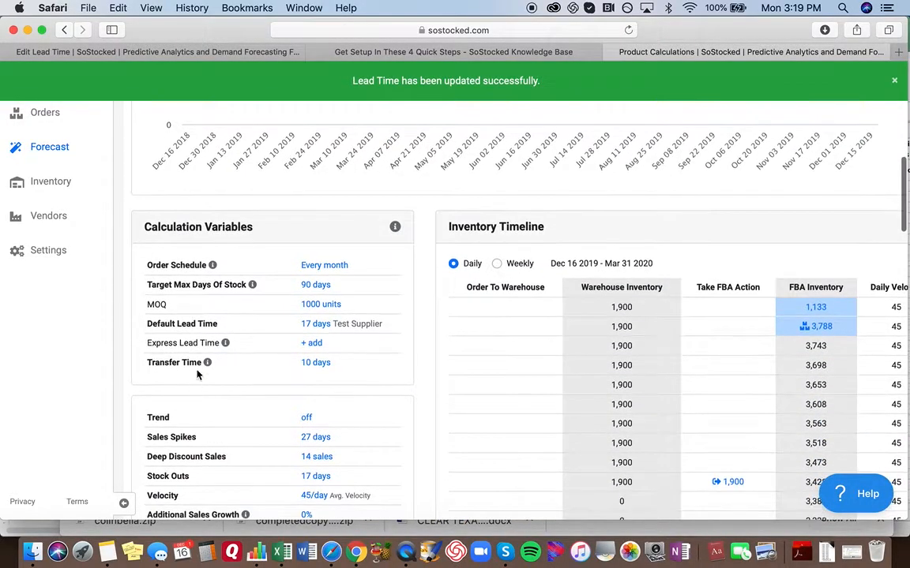
pyautogui.click(313, 326)
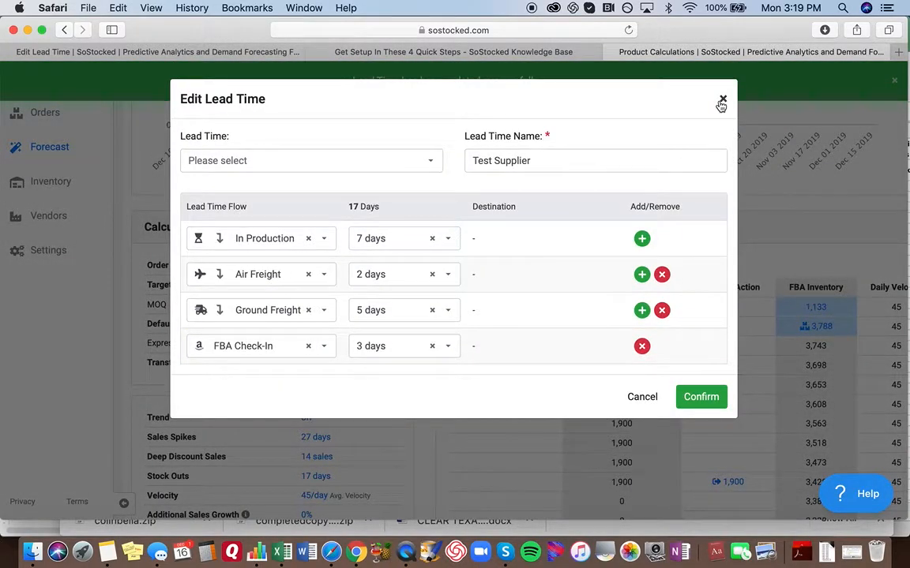
pyautogui.click(721, 105)
# - Set the additional sales growth to 5% and save it to all forecasts
pyautogui.scroll(-4, 272, 450)
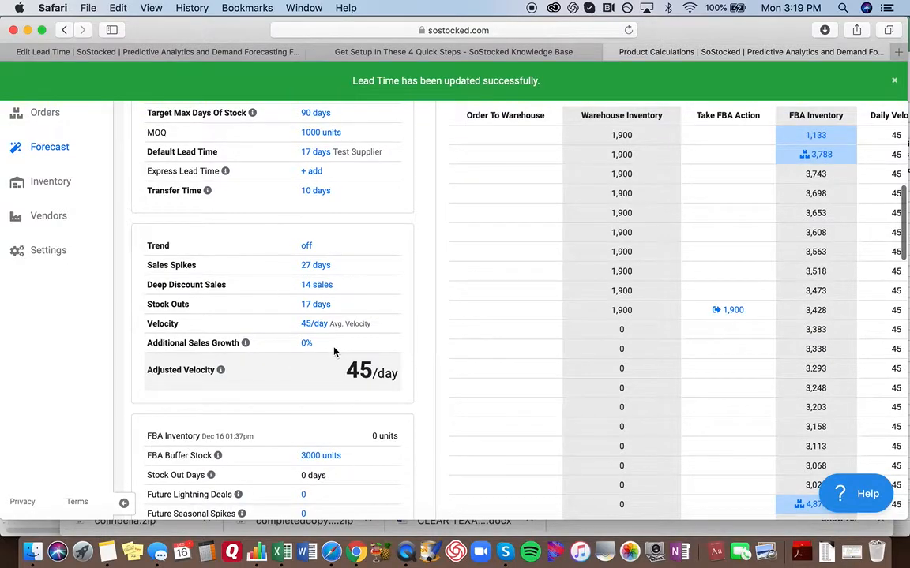
pyautogui.scroll(4, 333, 351)
pyautogui.scroll(-4, 314, 346)
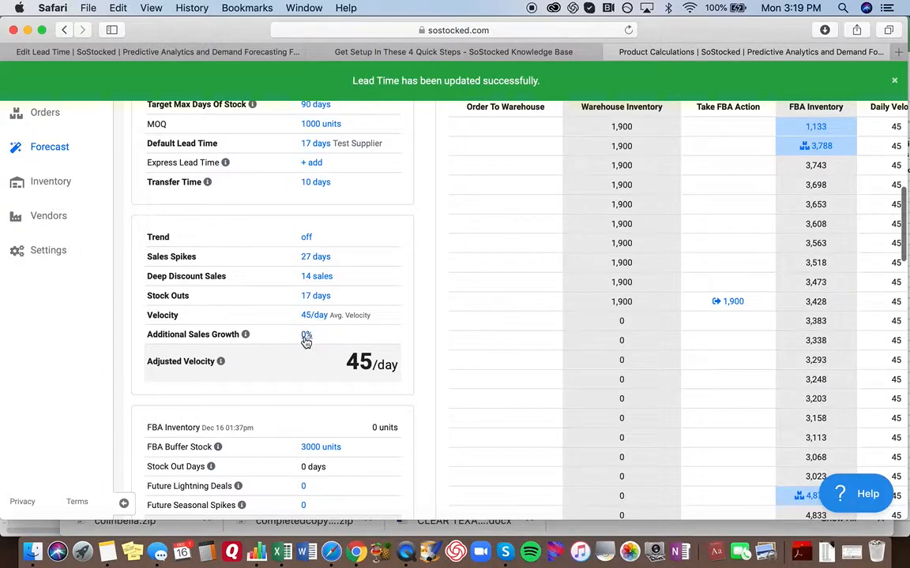
pyautogui.click(305, 336)
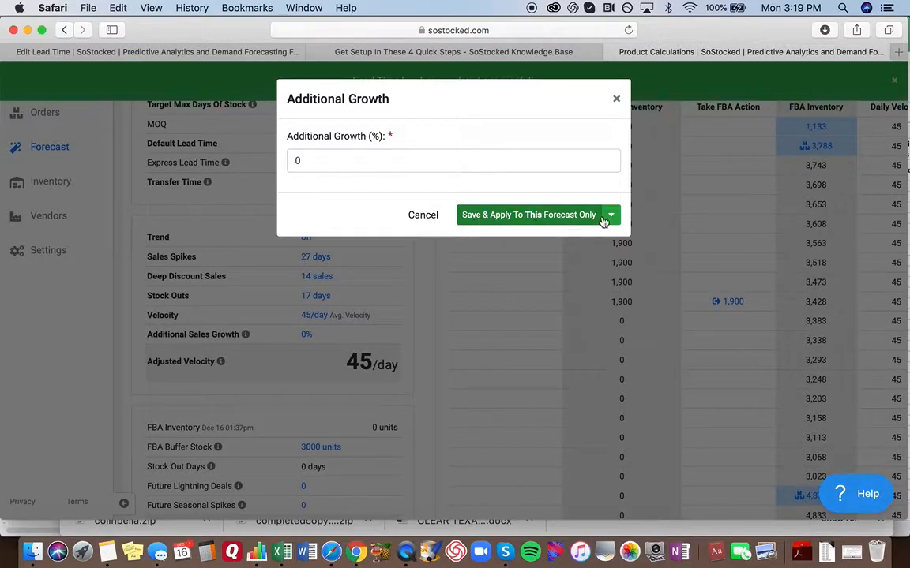
pyautogui.click(376, 163)
pyautogui.press('BackSpace')
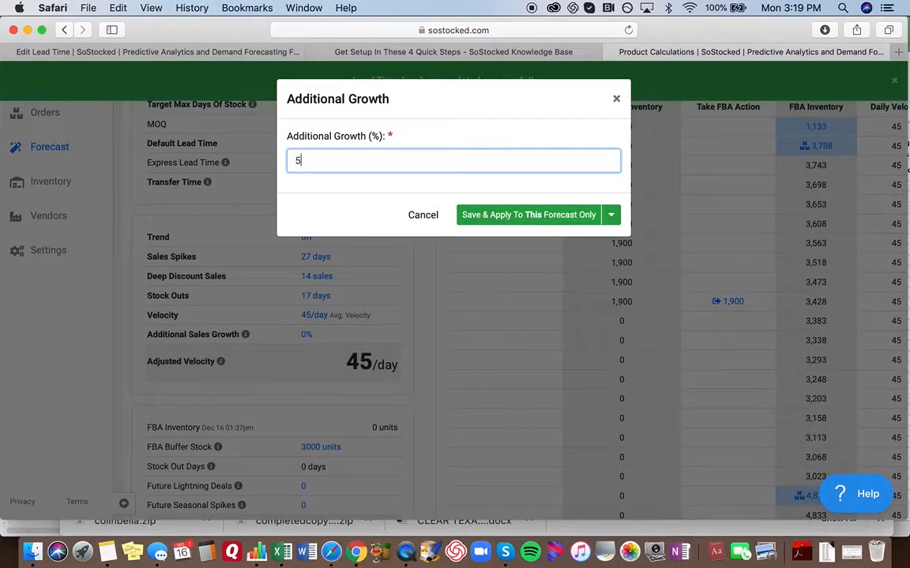
pyautogui.write('5')
pyautogui.click(612, 219)
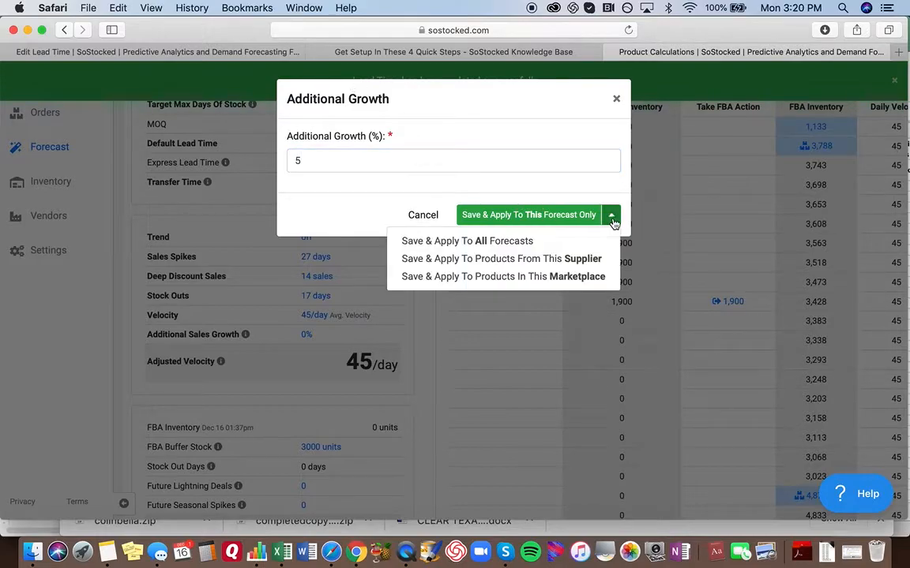
pyautogui.click(508, 243)
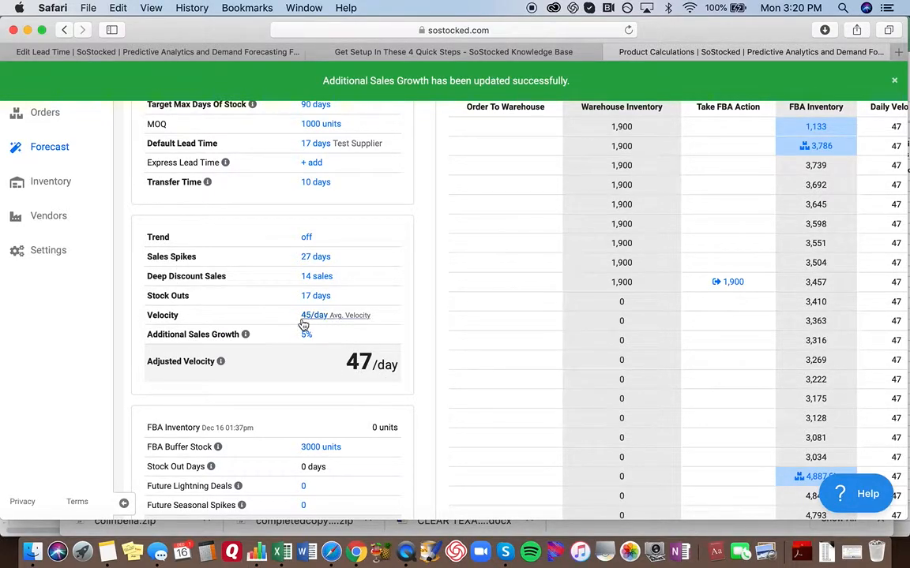
# - Review the Cell LED Light Kit's adjusted velocity and calculation variables, and view the calculation behind its FBA stock remaining
pyautogui.scroll(5, 440, 304)
pyautogui.scroll(6, 441, 304)
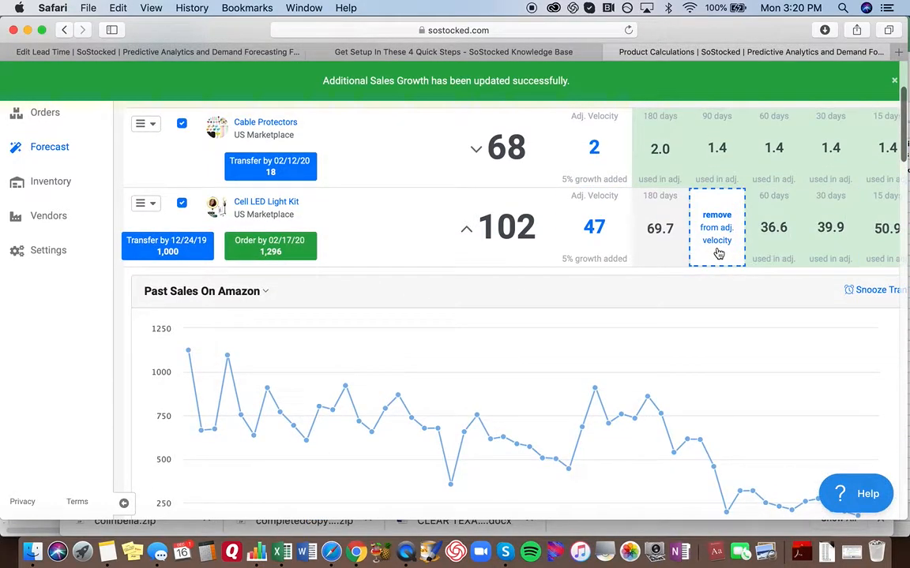
pyautogui.scroll(-5, 466, 335)
pyautogui.scroll(-5, 467, 334)
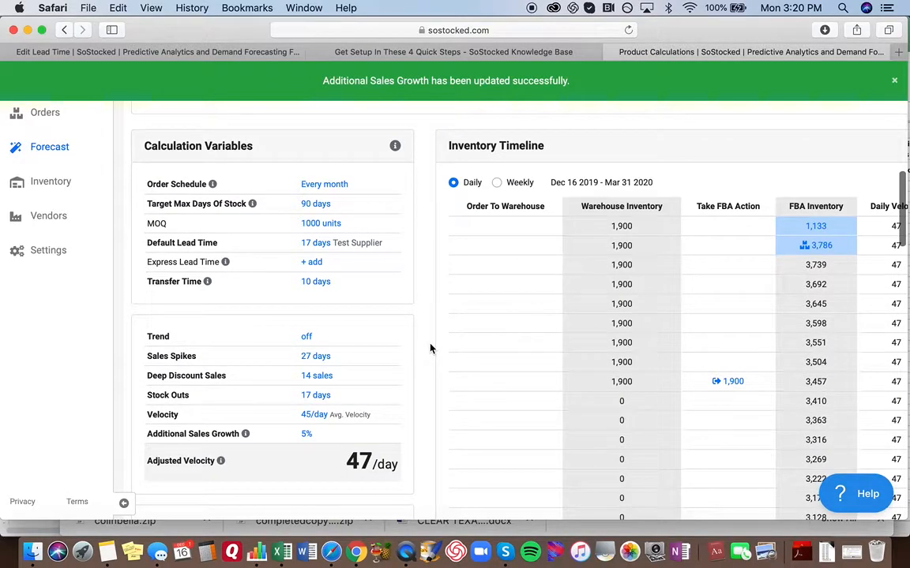
pyautogui.scroll(-2, 418, 364)
pyautogui.scroll(-5, 260, 392)
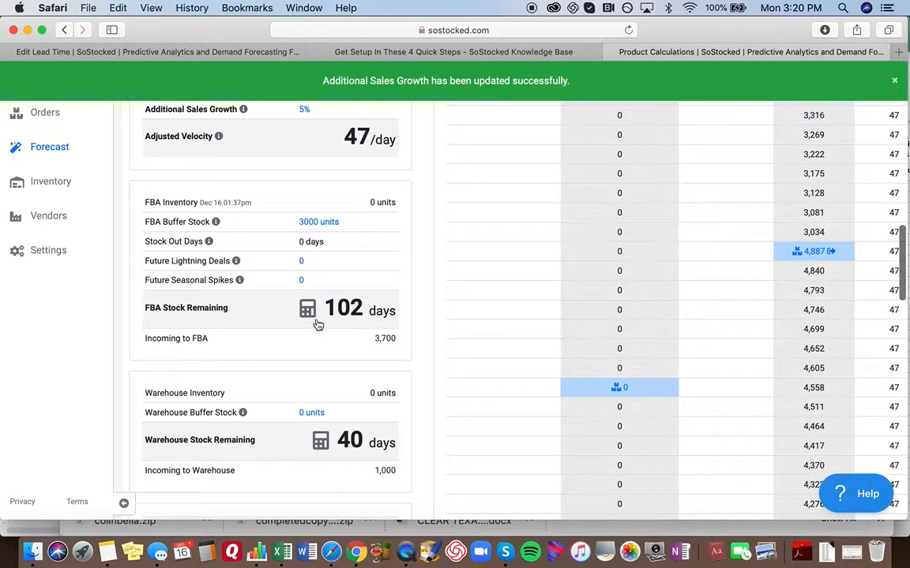
pyautogui.scroll(10, 321, 319)
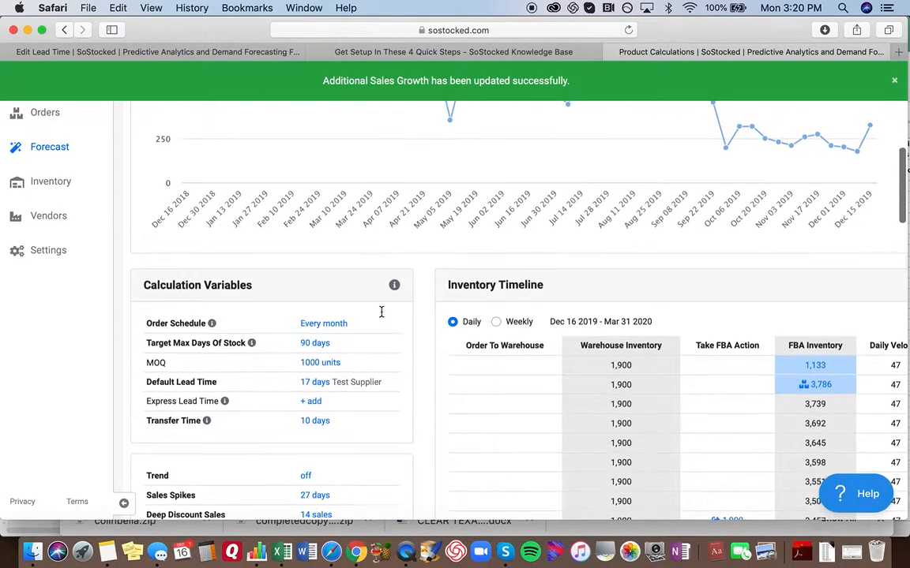
pyautogui.scroll(-8, 381, 312)
pyautogui.scroll(-2, 381, 311)
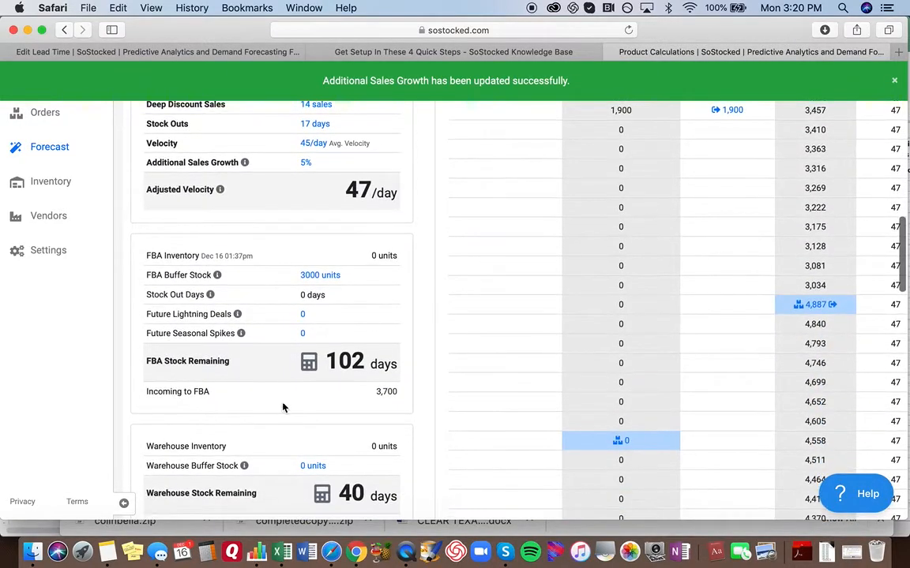
pyautogui.click(309, 364)
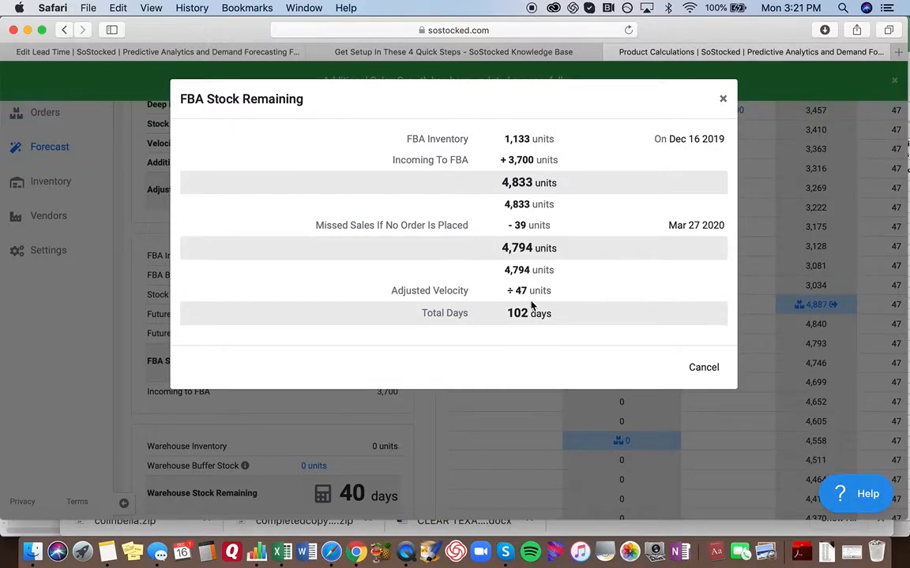
pyautogui.click(723, 100)
# - Check the Cell LED Light Kit's total order, collapse its details and review the adjusted velocities across the Cali Storage products
pyautogui.scroll(-5, 328, 371)
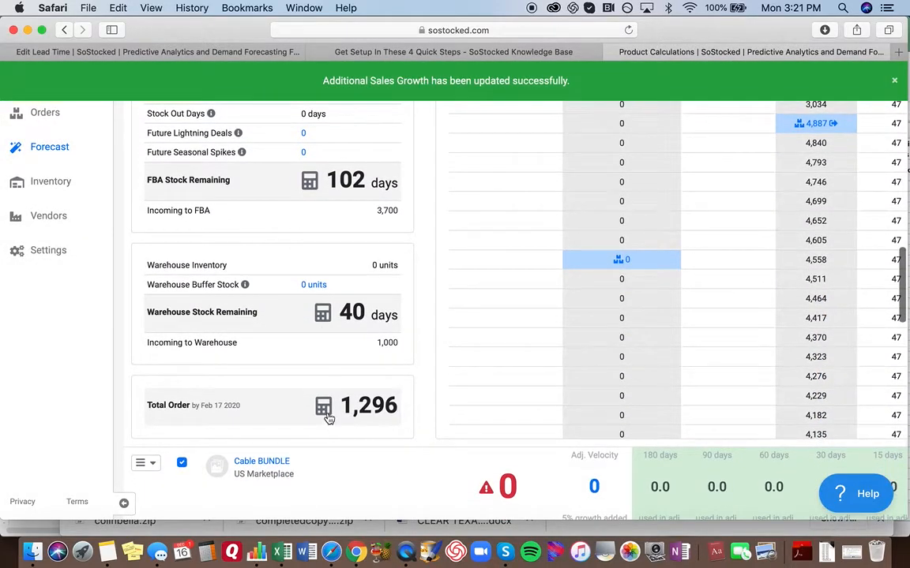
pyautogui.scroll(10, 343, 341)
pyautogui.scroll(2, 343, 342)
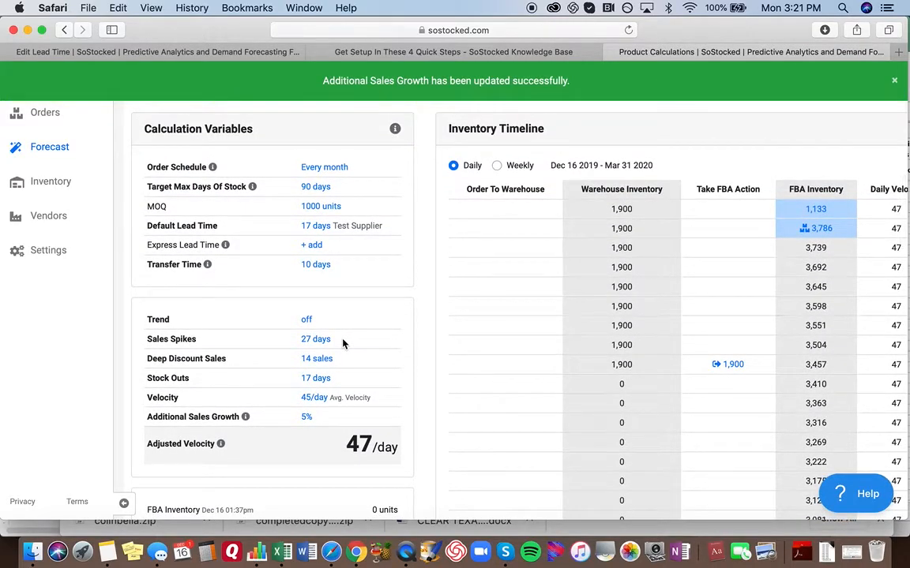
pyautogui.scroll(15, 342, 342)
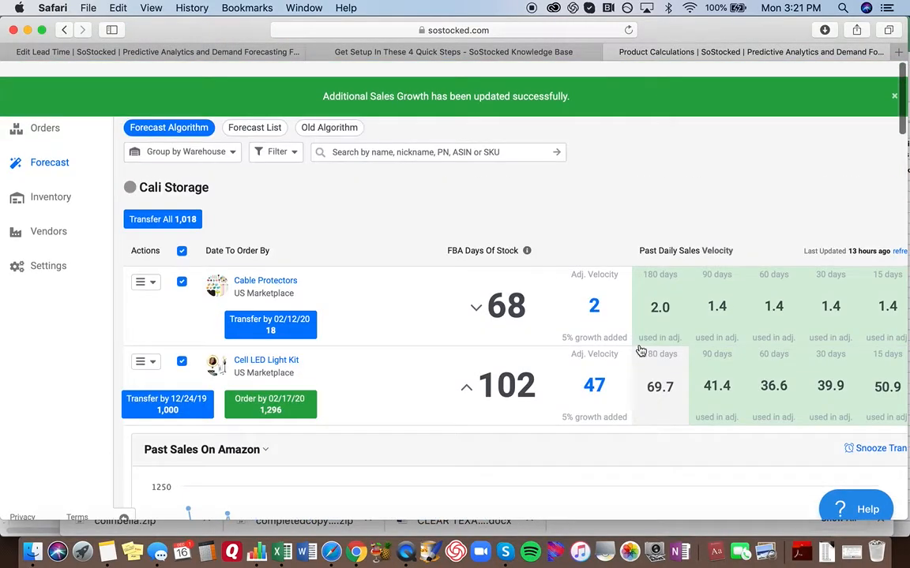
pyautogui.hscroll(3, 645, 356)
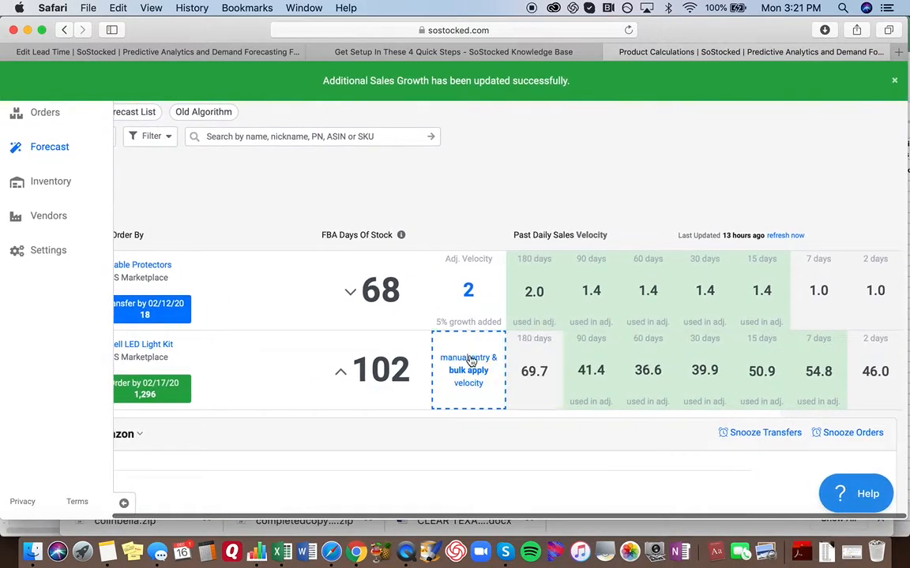
pyautogui.hscroll(-3, 377, 376)
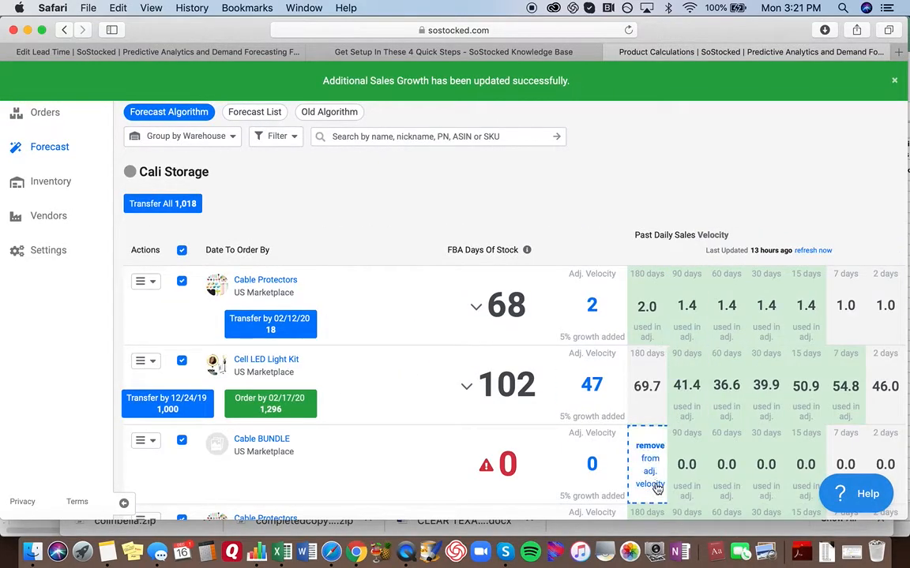
pyautogui.scroll(-5, 655, 487)
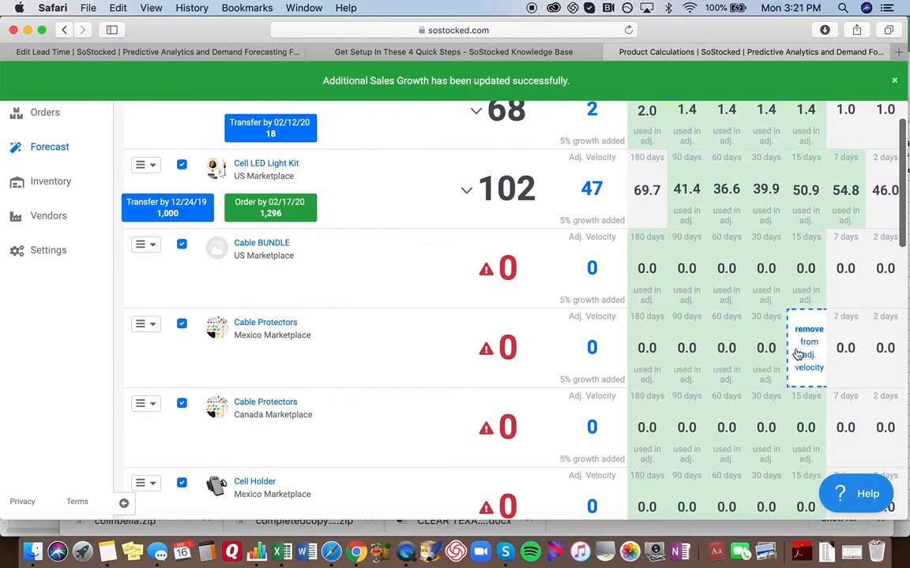
pyautogui.scroll(2, 799, 355)
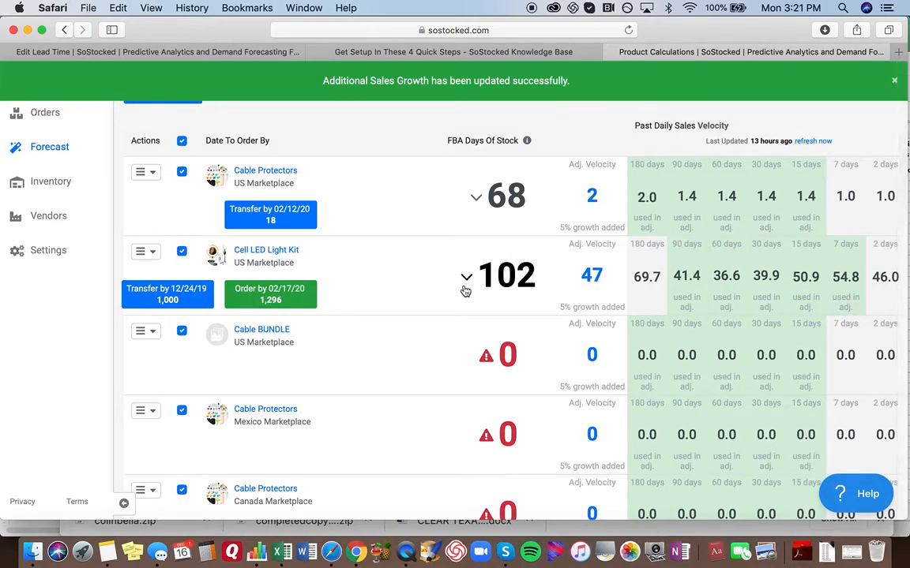
pyautogui.scroll(2, 464, 292)
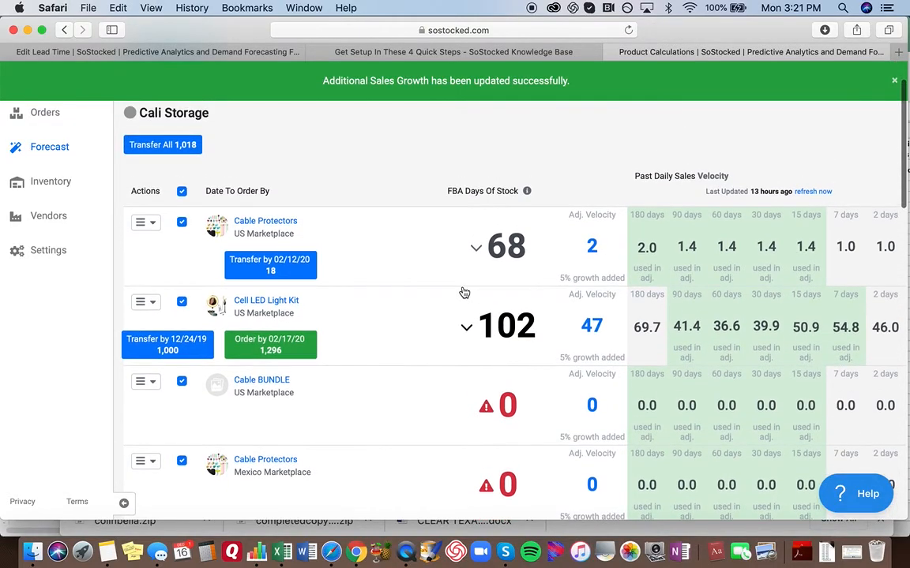